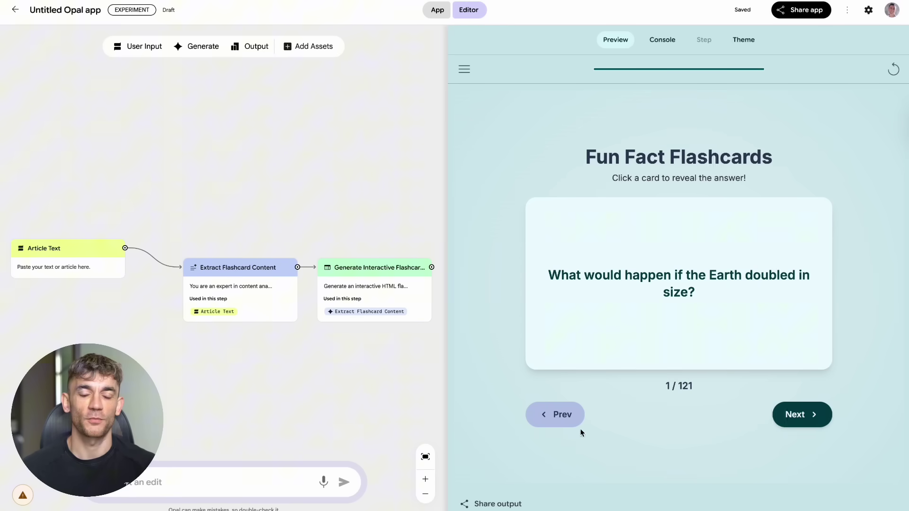
Step: Flip the first flashcard back and forth, then reveal the second card's yo-yo answer
left_click(722, 307)
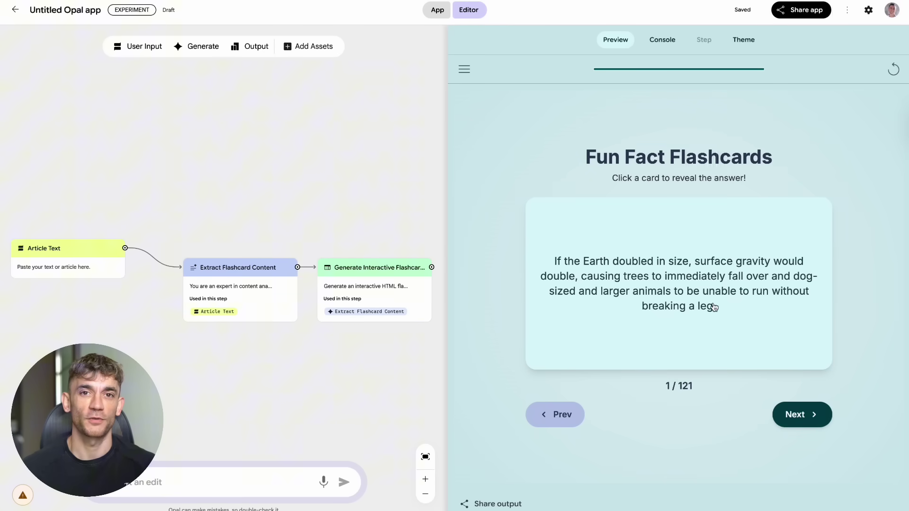
left_click(663, 284)
left_click(805, 415)
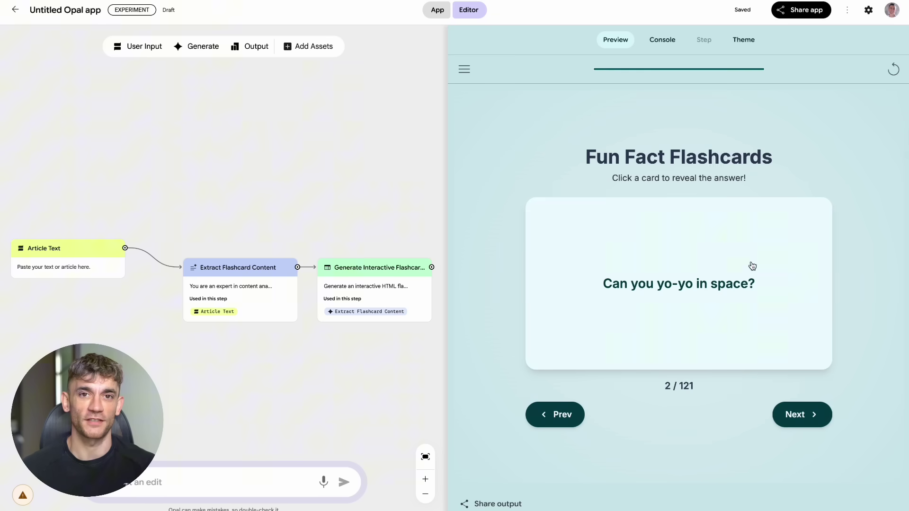
left_click(705, 289)
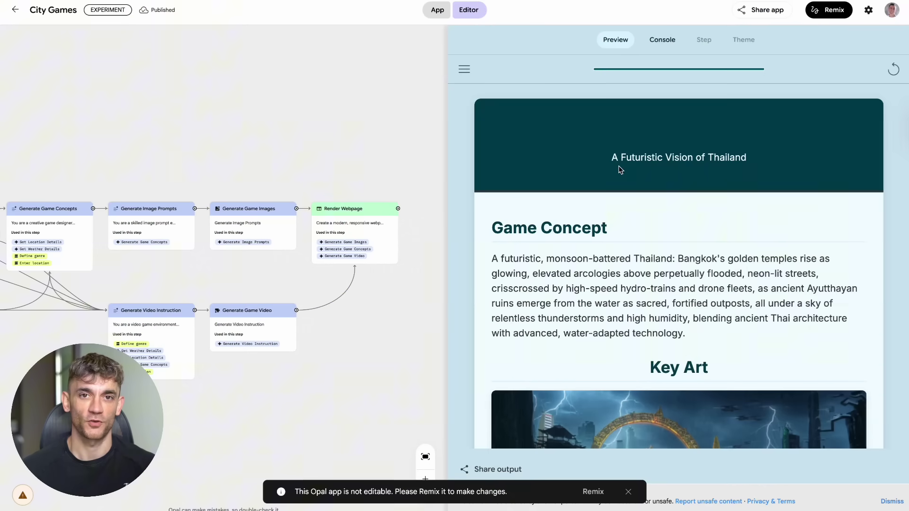
Step: Scroll the City Games Thailand game page down to its trailer
left_click_drag(605, 164, 793, 162)
scroll(794, 165, "down", 3)
scroll(795, 164, "down", 1)
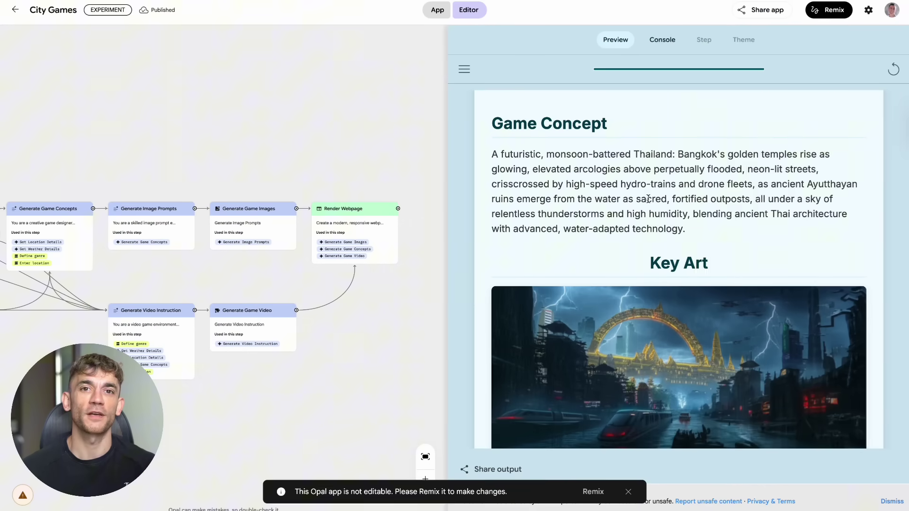
scroll(671, 225, "down", 3)
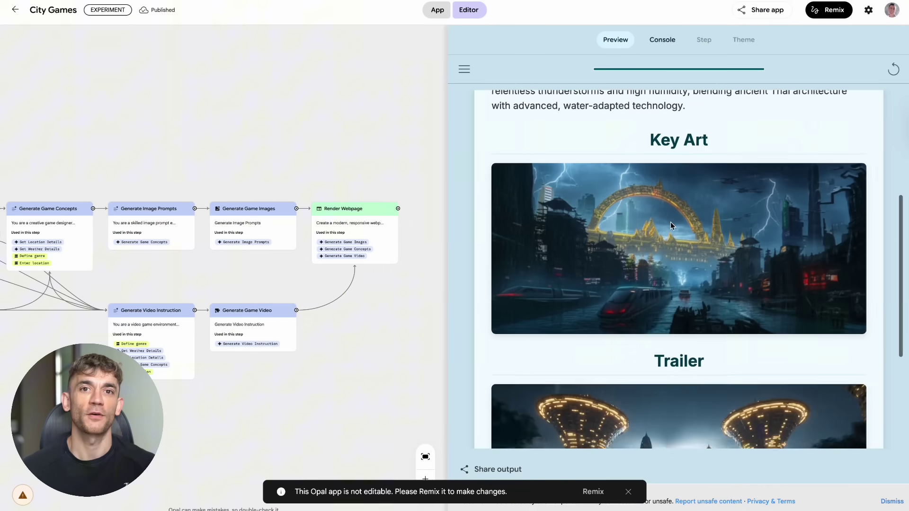
scroll(672, 226, "down", 3)
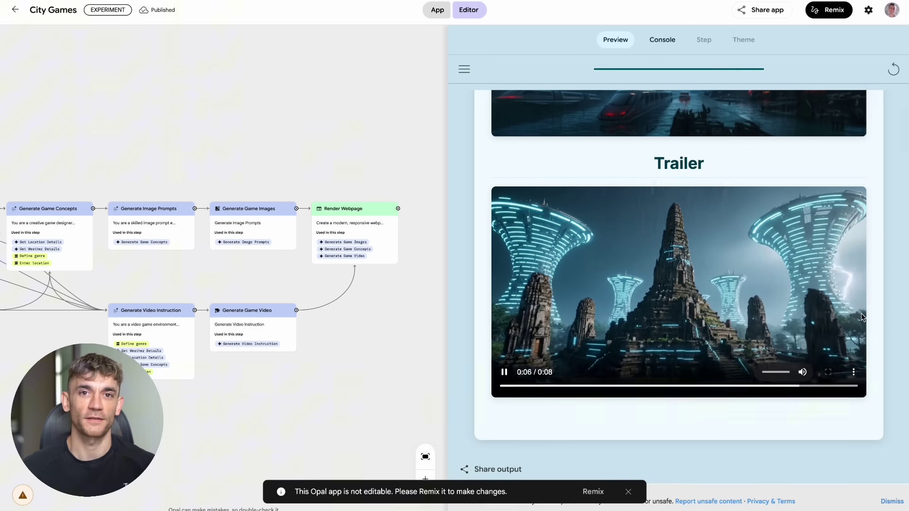
scroll(862, 314, "up", 1)
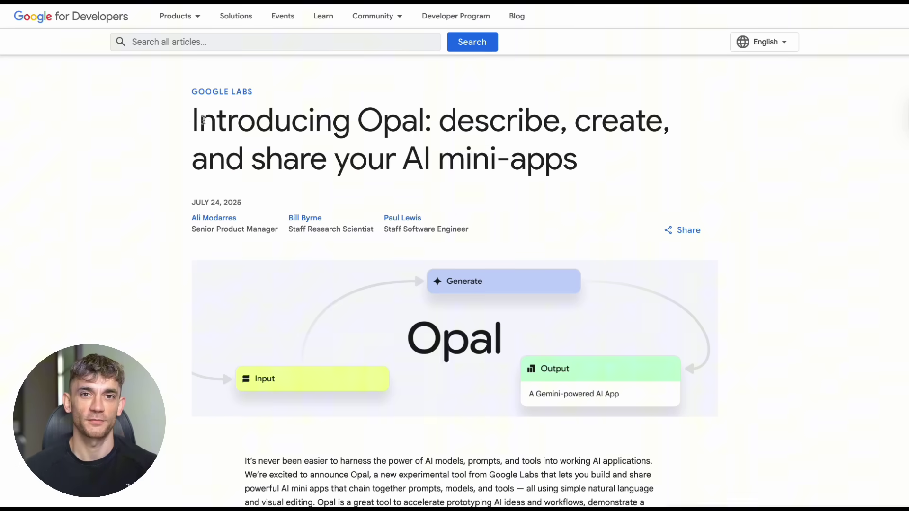
left_click_drag(194, 119, 680, 169)
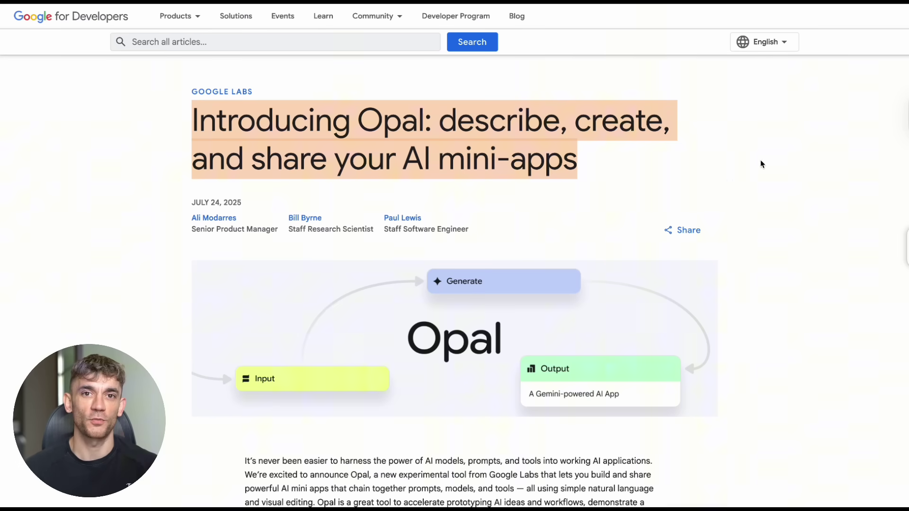
scroll(779, 160, "down", 4)
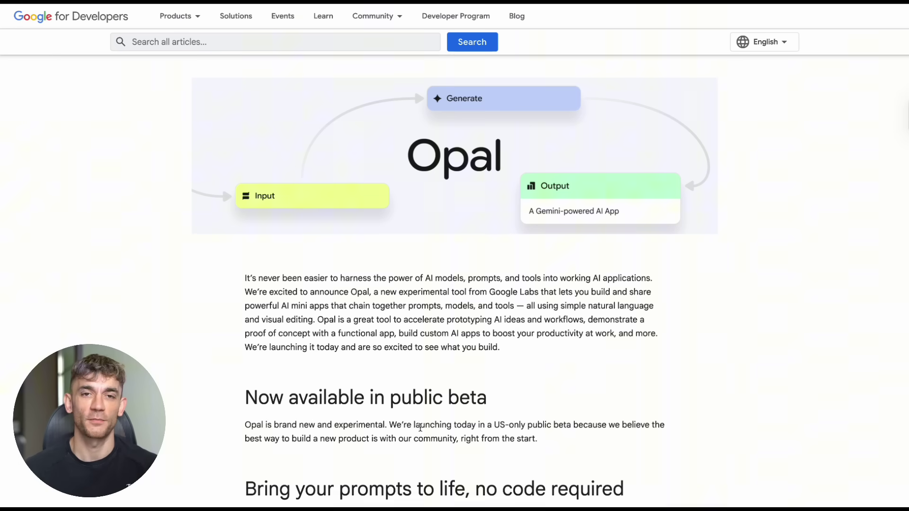
left_click_drag(391, 426, 670, 431)
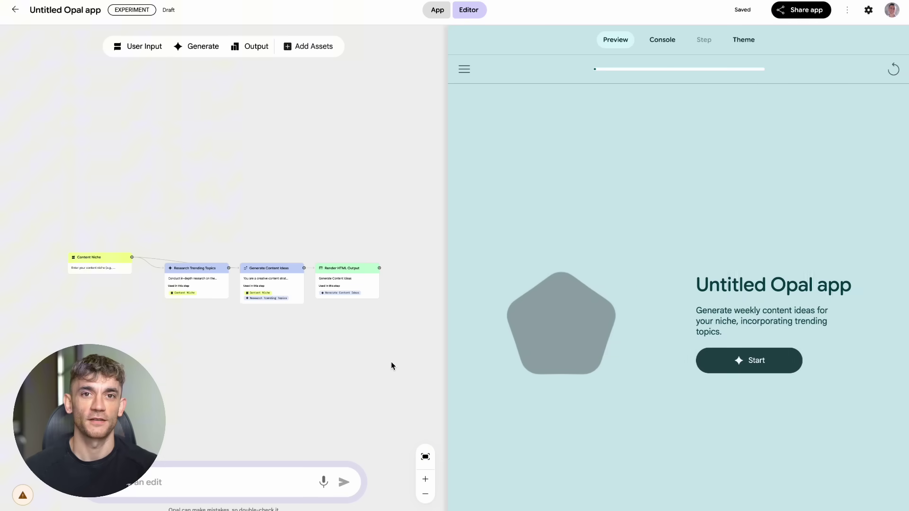
Step: Start the content-ideas app and submit AI SEO as the niche
left_click(749, 360)
type("AI SEO")
key("Return")
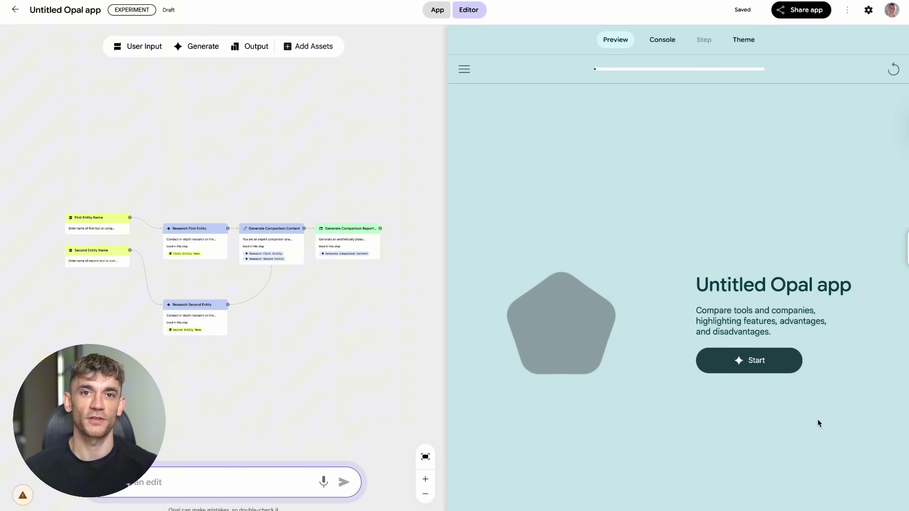
Step: Run the comparison app and scroll through the ChatGPT versus Claude AI report
left_click(775, 366)
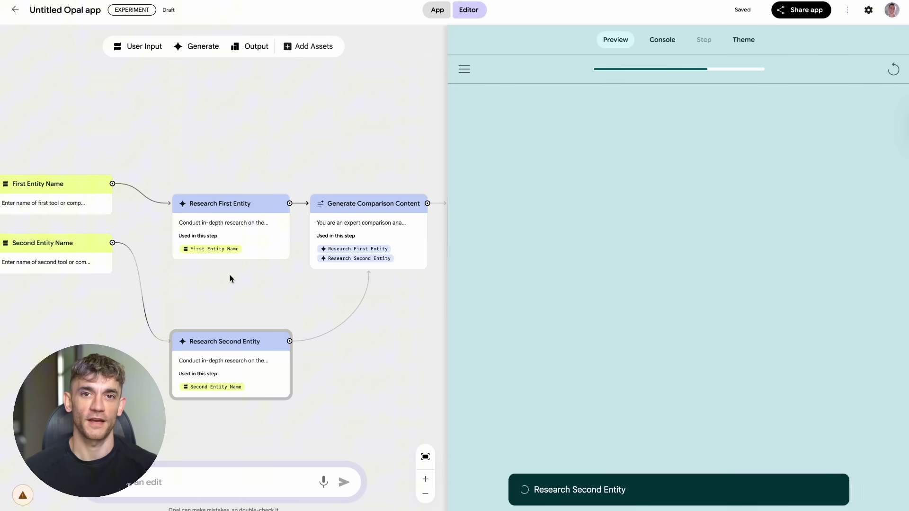
scroll(604, 351, "down", 2)
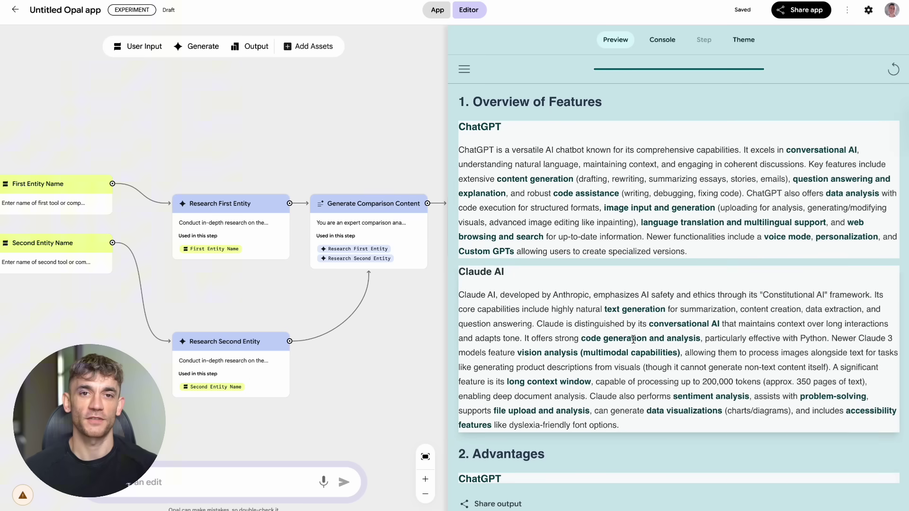
scroll(604, 350, "down", 7)
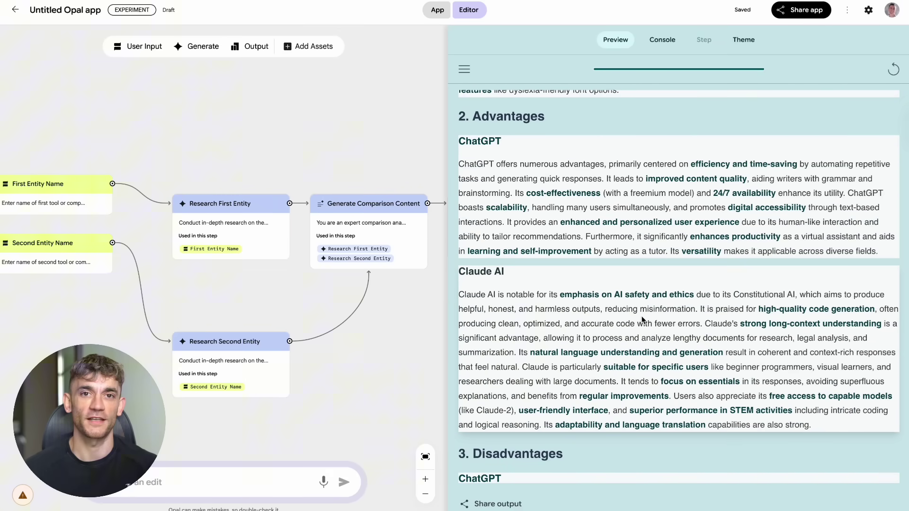
scroll(642, 320, "down", 1)
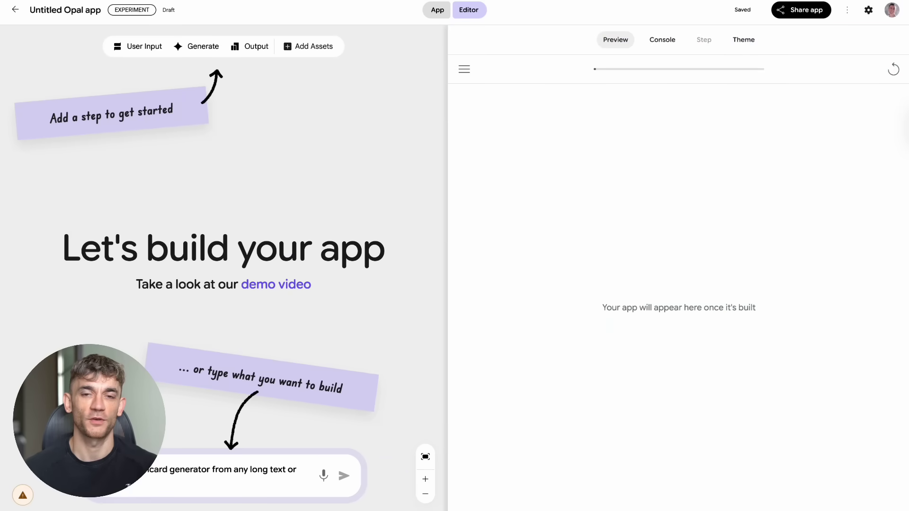
Step: Submit the flashcard-generator description, flip card one, then reveal the yo-yo card
triple_click(178, 487)
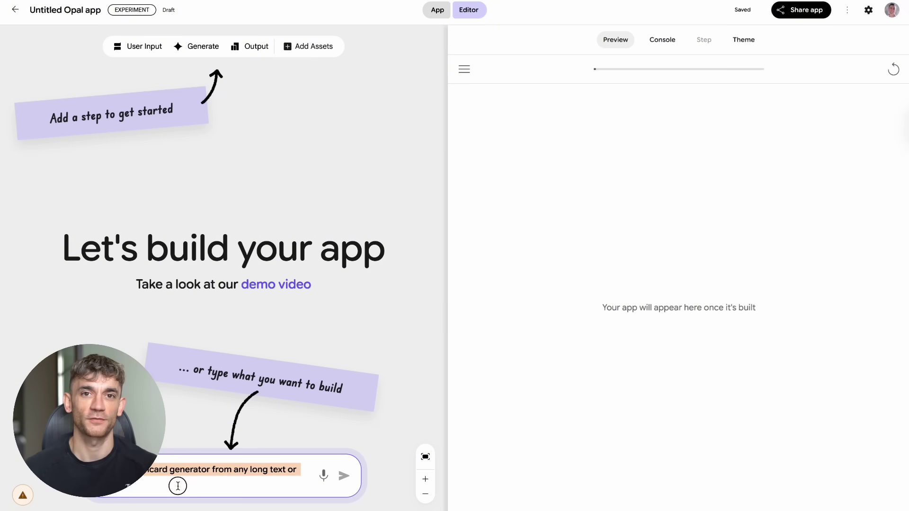
left_click(345, 477)
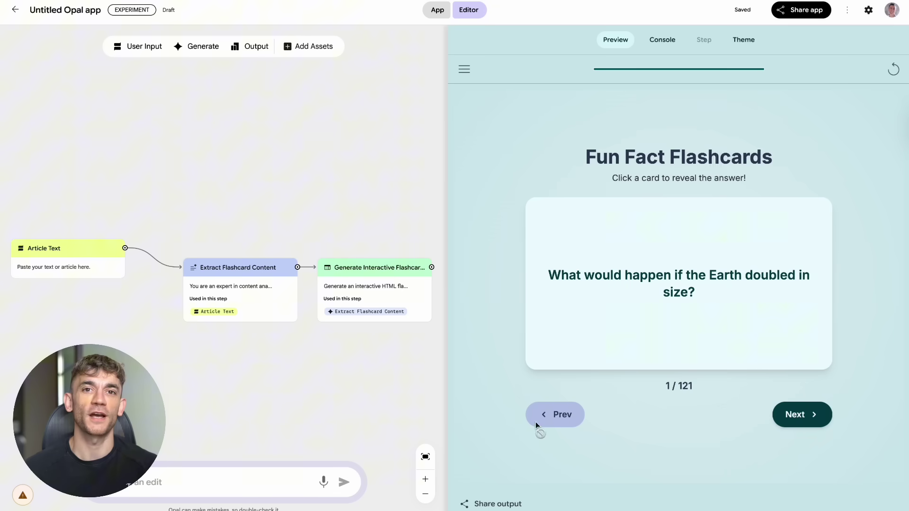
left_click(736, 312)
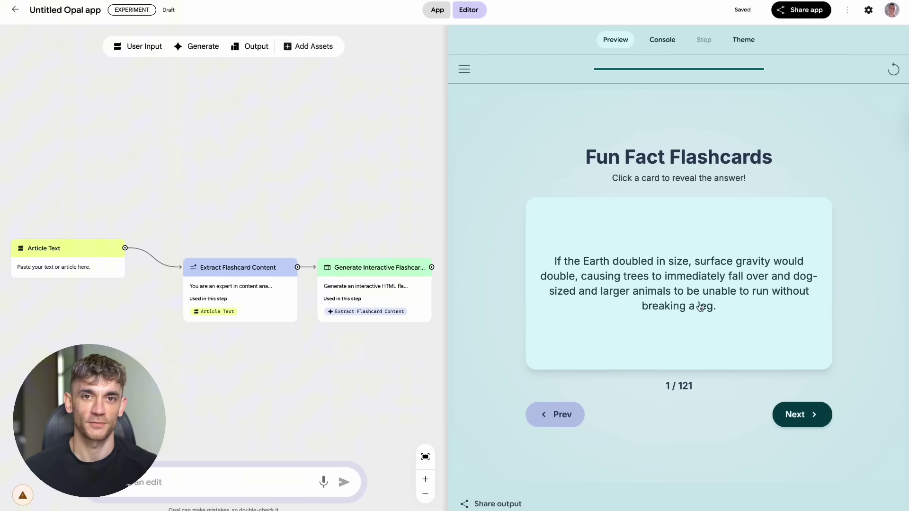
left_click(695, 298)
left_click(805, 414)
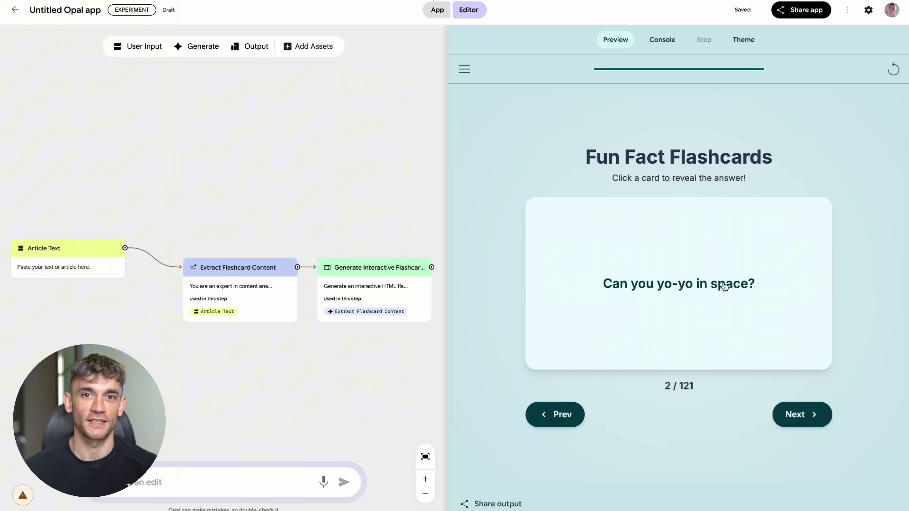
left_click(708, 291)
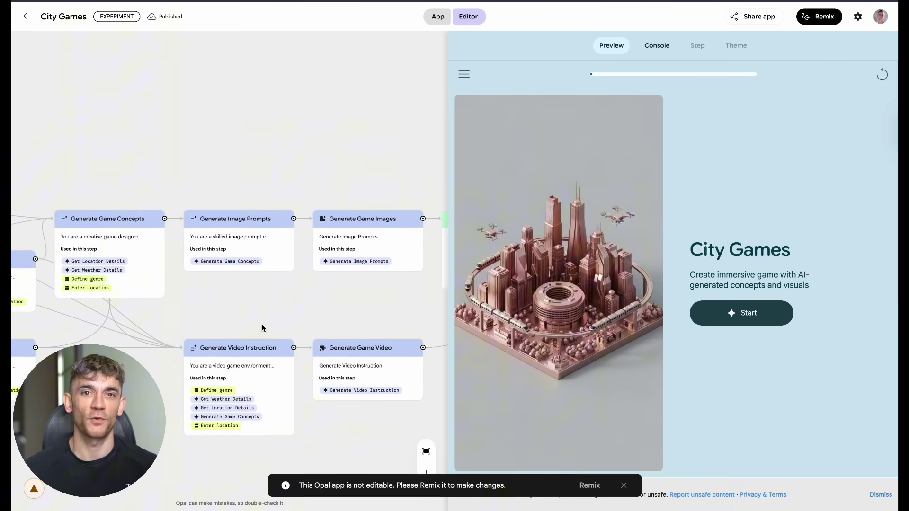
Step: Start City Games with Thailand as the location and answer the genre question
scroll(262, 324, "right", 5)
left_click(741, 313)
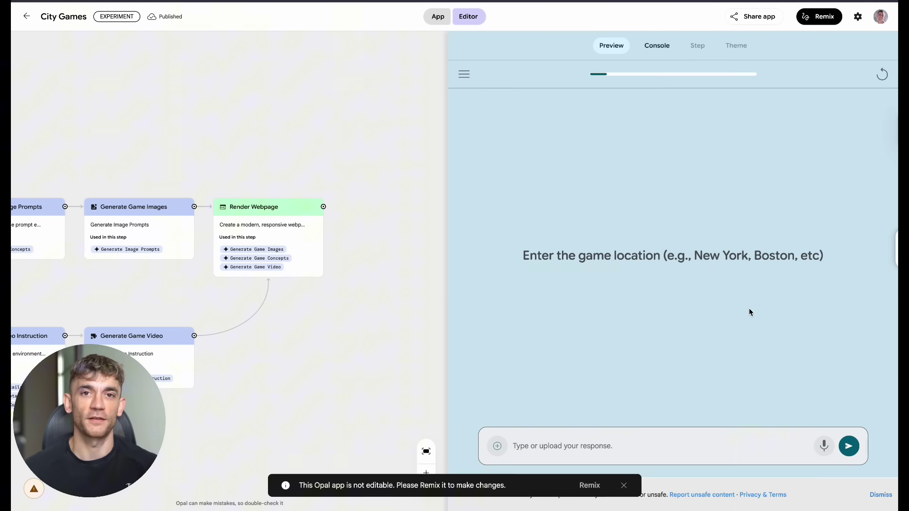
left_click(619, 448)
type("Thailan")
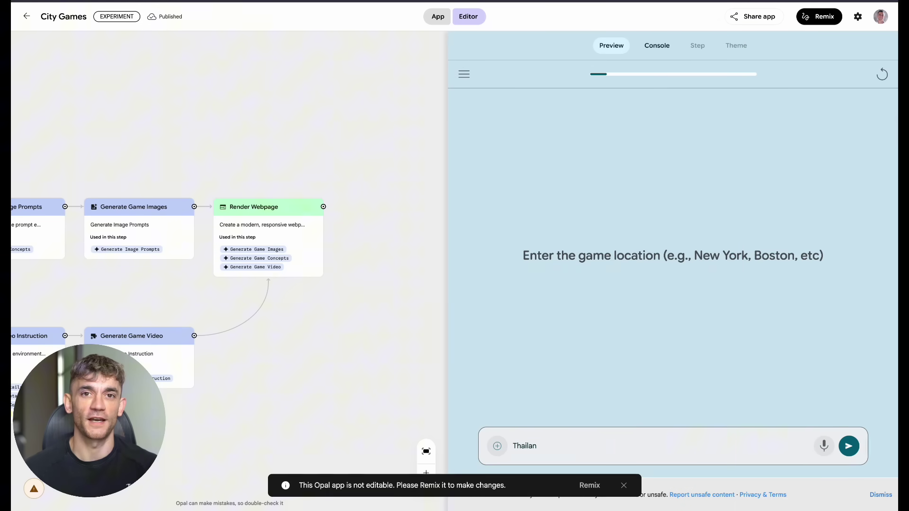
type("d")
key("Return")
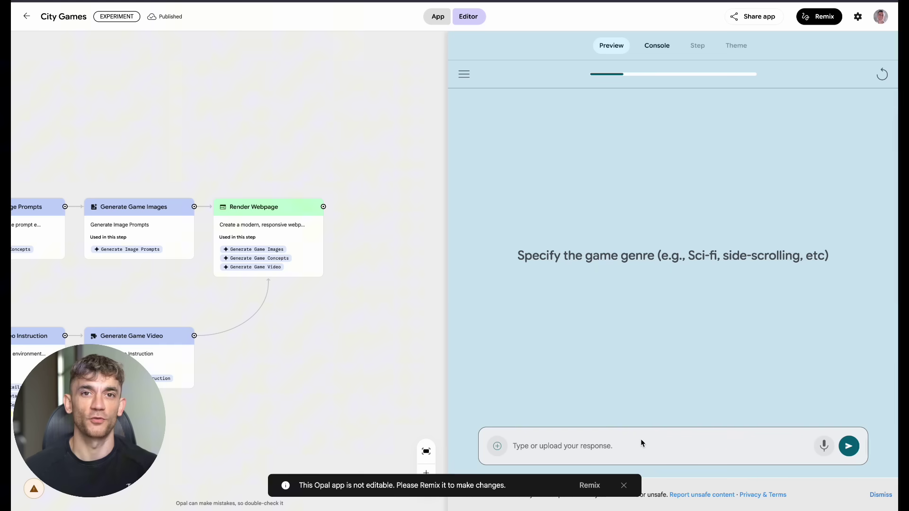
left_click(619, 443)
type("Sc")
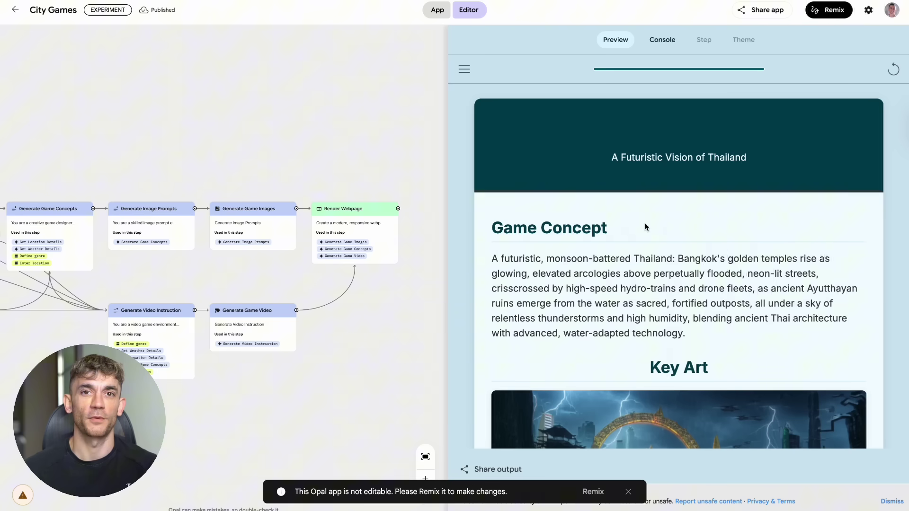
Step: Scroll the Futuristic Vision of Thailand page to the Trailer and unmute it
left_click_drag(612, 161, 793, 162)
scroll(793, 163, "down", 2)
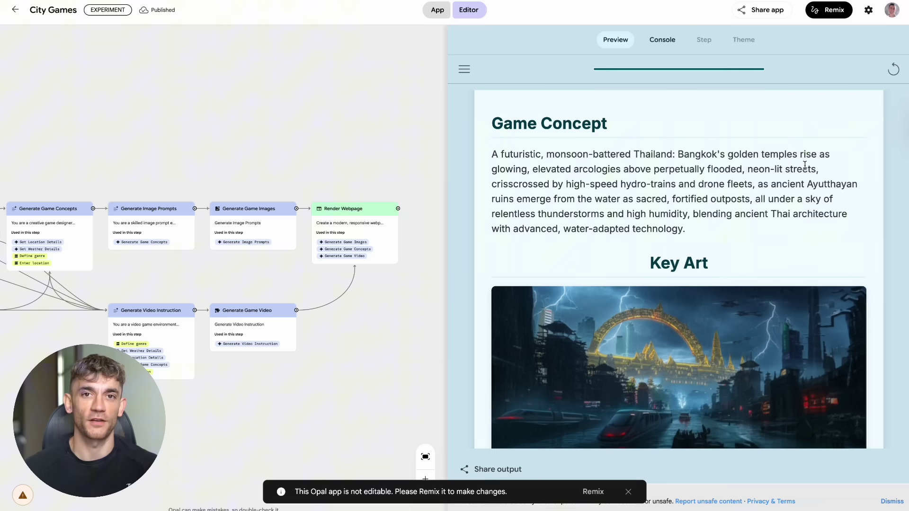
scroll(671, 226, "down", 3)
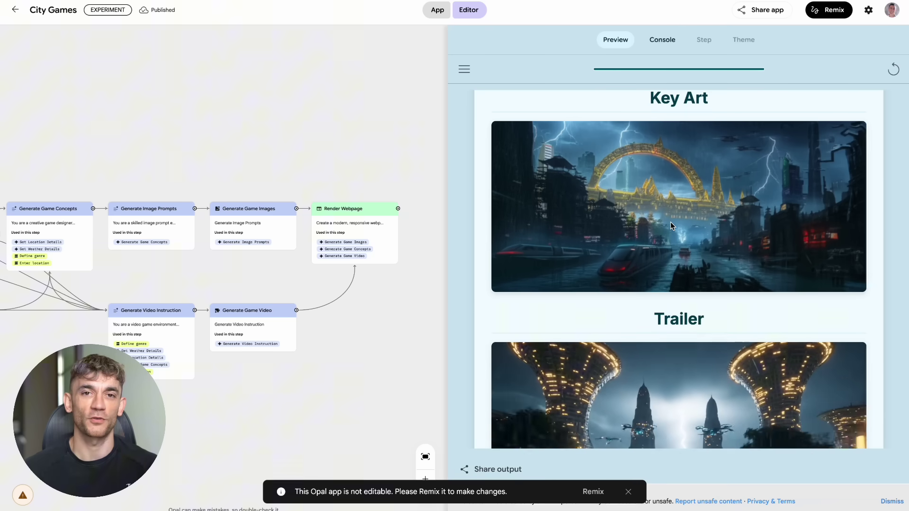
scroll(671, 226, "down", 3)
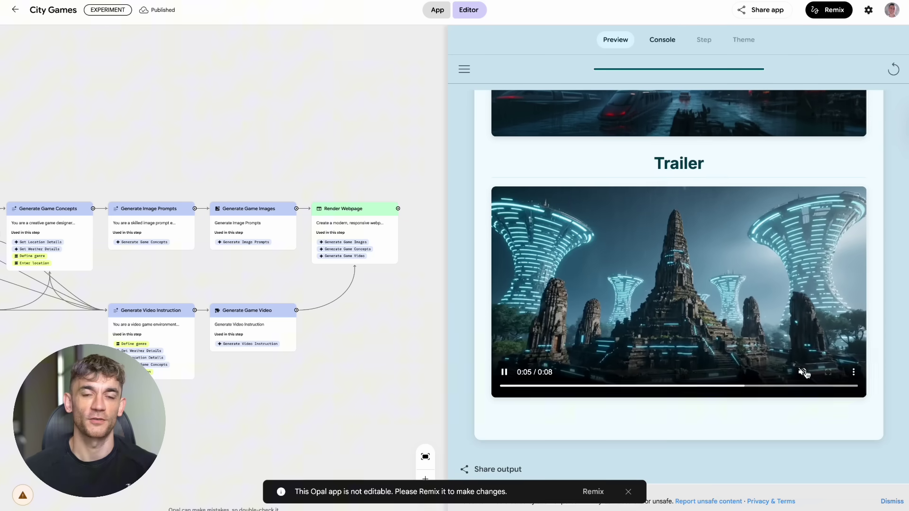
left_click(802, 372)
scroll(863, 318, "up", 1)
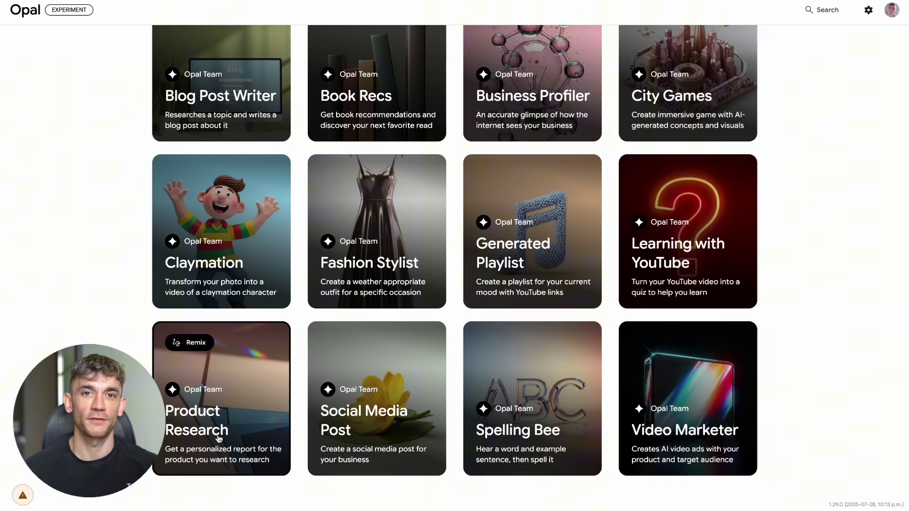
Step: Remix the Social Media Post template and begin typing an edit in 'Describe an edit'
mouse_move(354, 349)
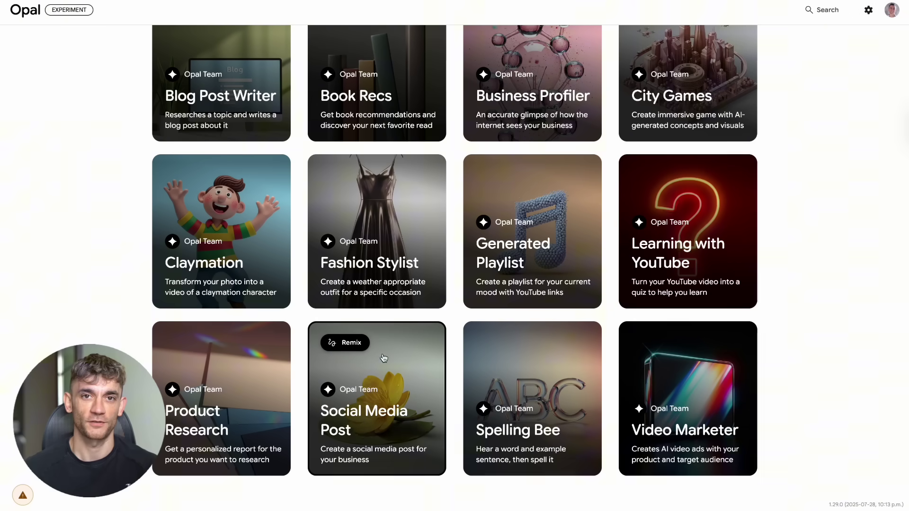
left_click(344, 342)
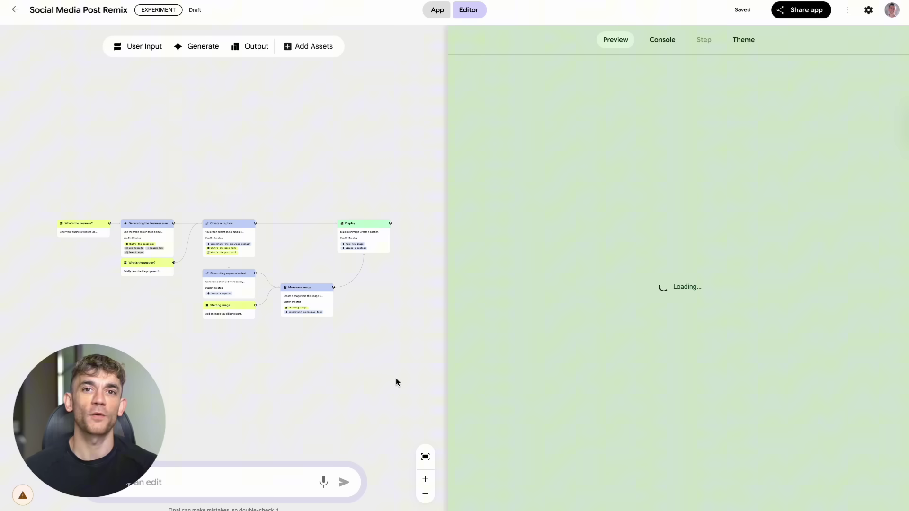
left_click(166, 481)
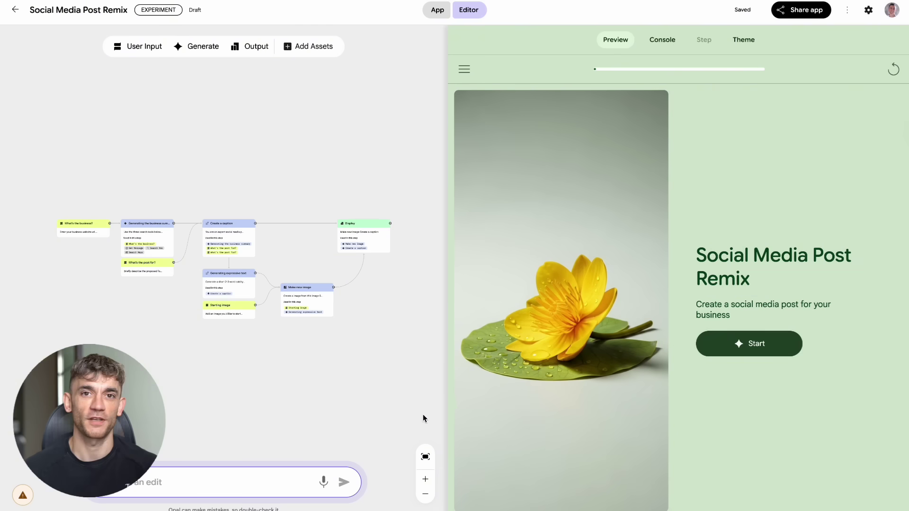
type("T")
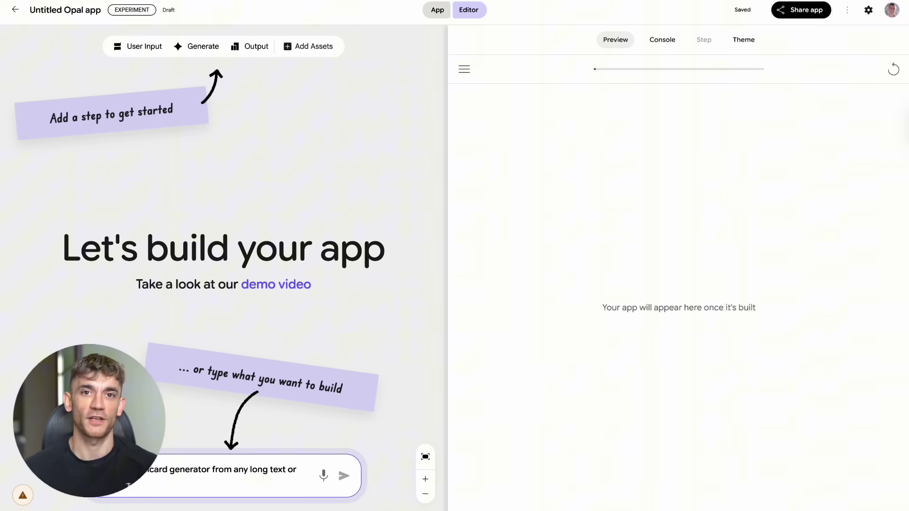
Step: Build the flashcard generator app, then run it on a pasted article
triple_click(271, 475)
left_click(345, 478)
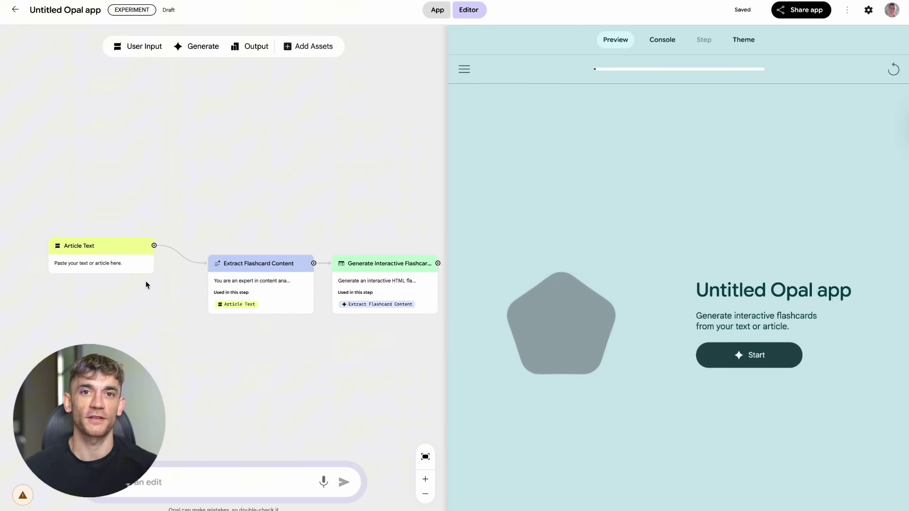
left_click(770, 358)
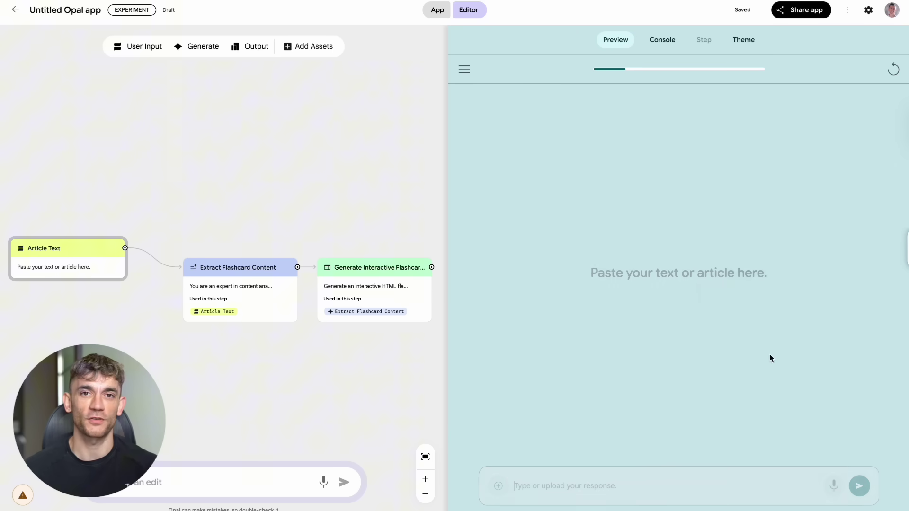
left_click(582, 489)
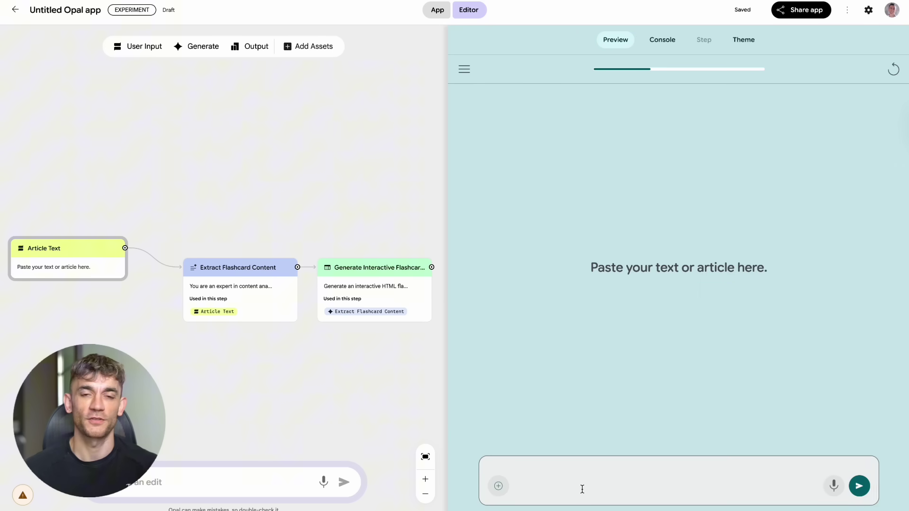
key("ctrl+v")
key("Return")
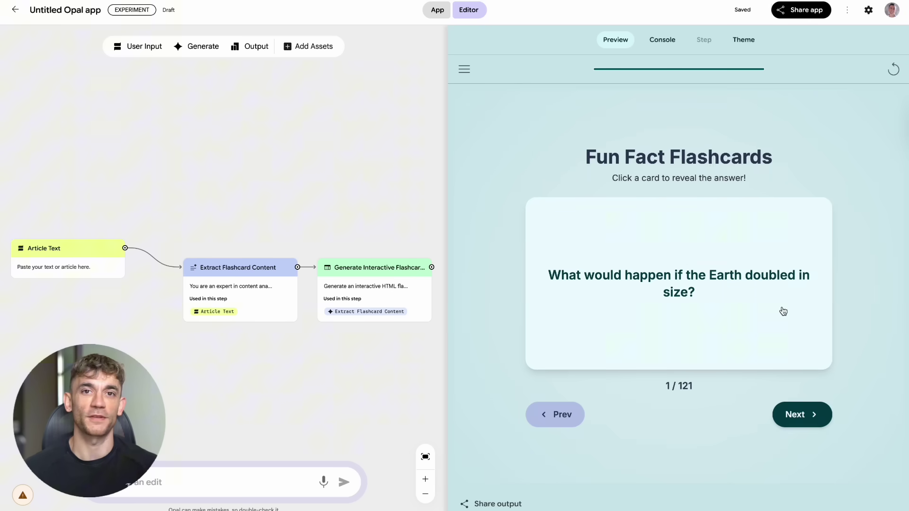
Step: Flip through cards one to four: yo-yo in space, happiest country, anxious sweating
left_click(714, 305)
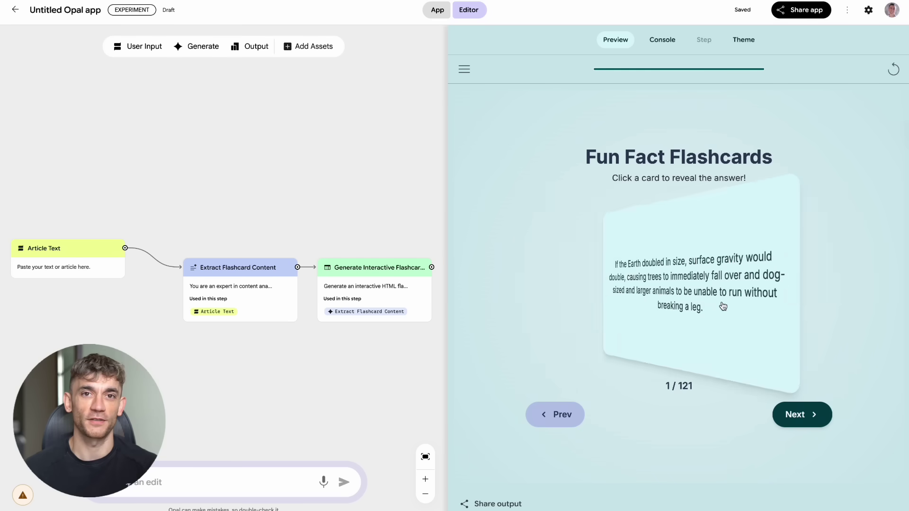
left_click(678, 295)
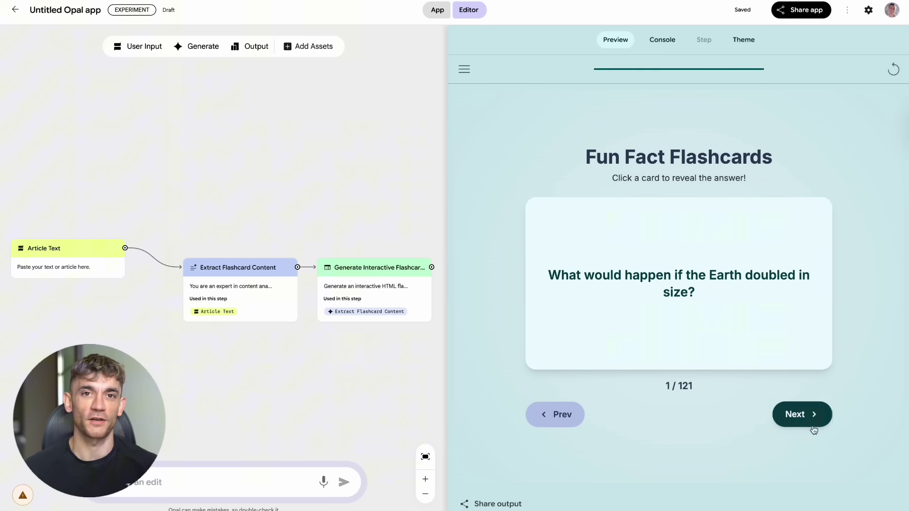
left_click(805, 415)
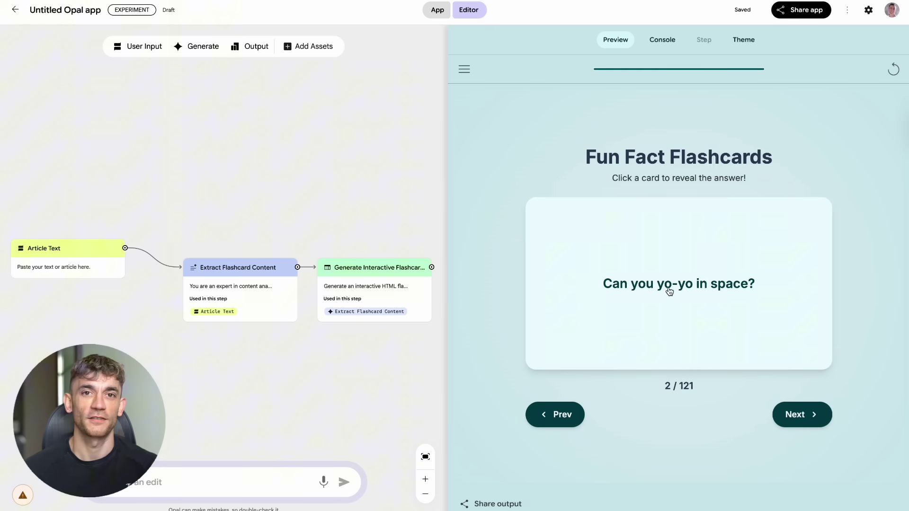
left_click(707, 291)
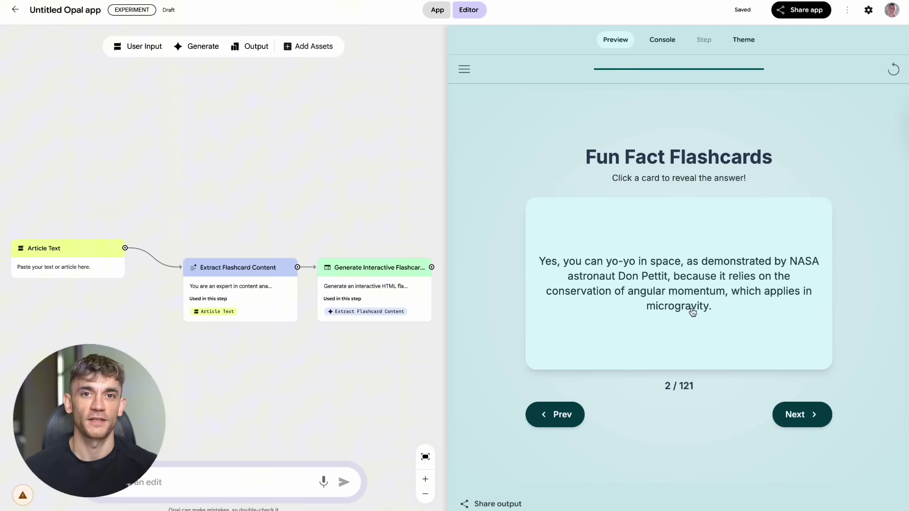
left_click(803, 417)
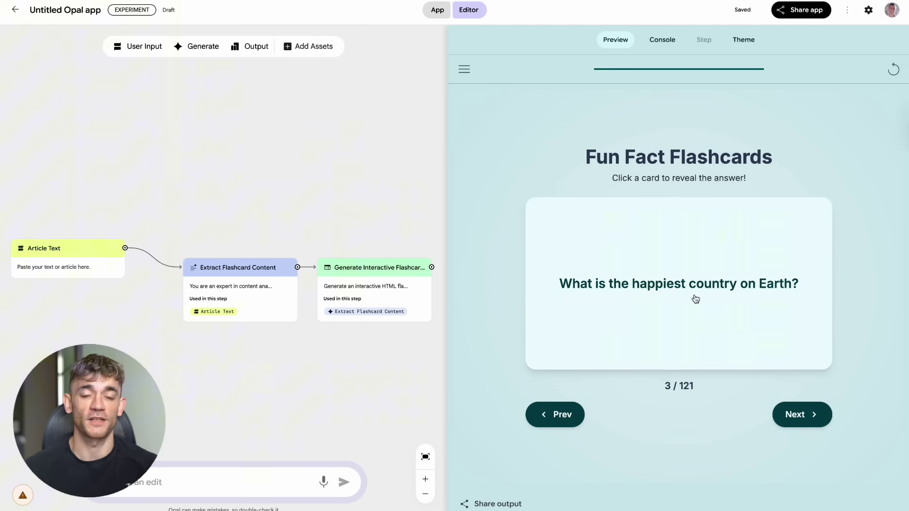
left_click(695, 298)
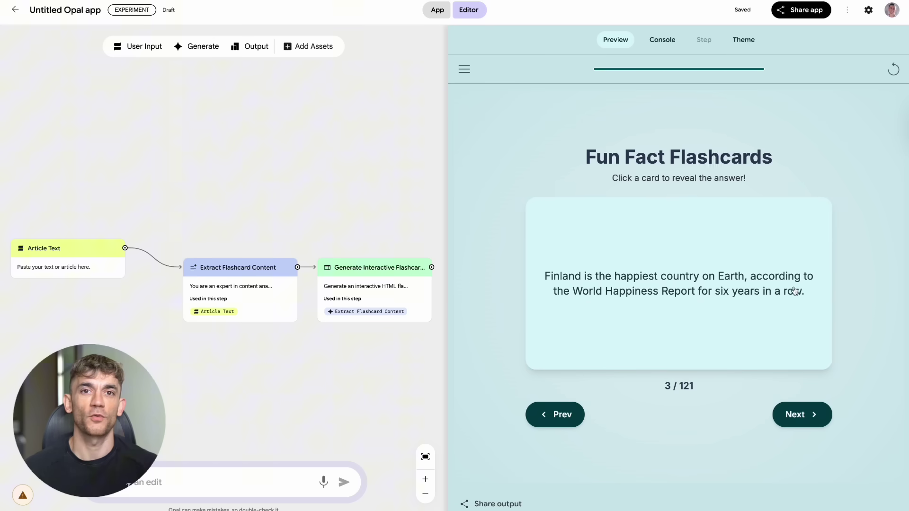
left_click(799, 415)
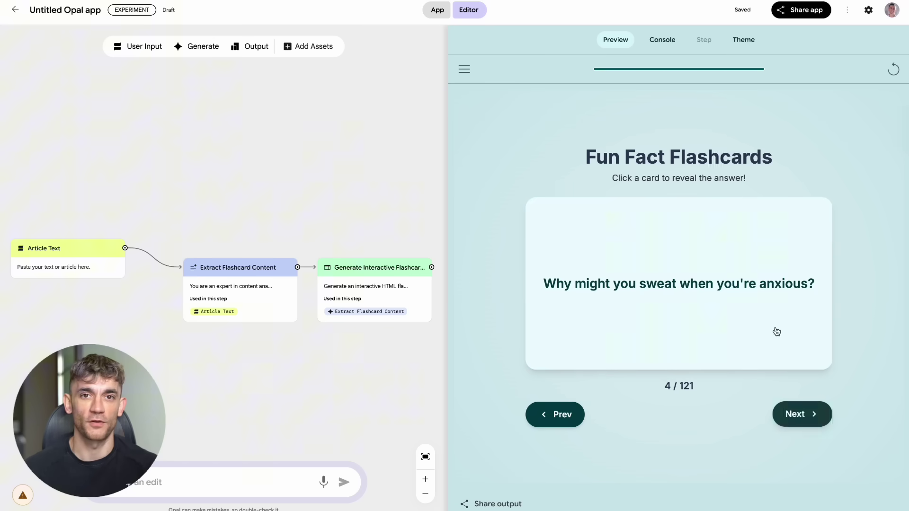
left_click(771, 329)
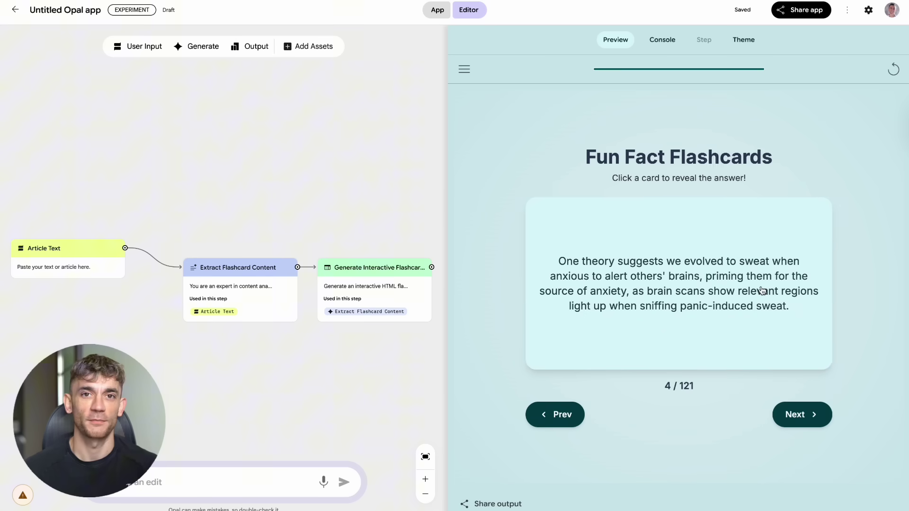
Step: Continue through cards five to seven (brain, diamond planet, protons) to card eight
left_click(762, 291)
left_click(813, 414)
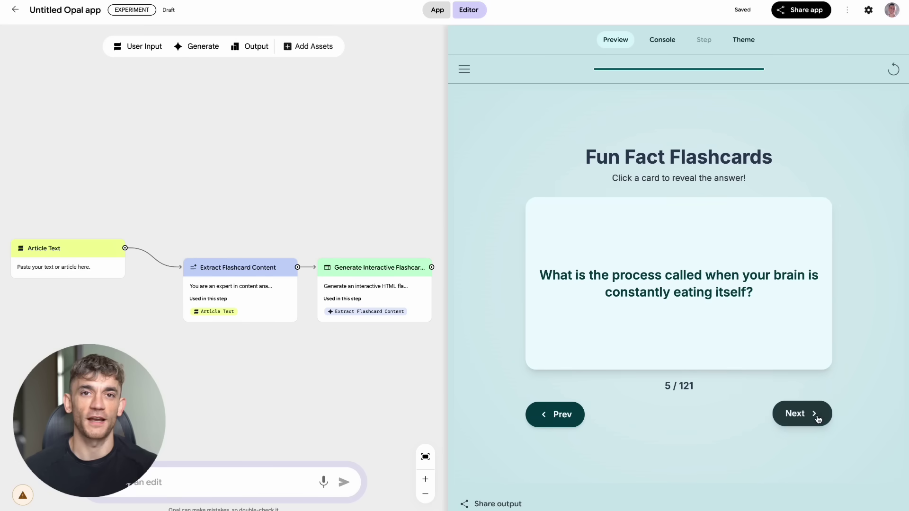
left_click(708, 298)
left_click(803, 413)
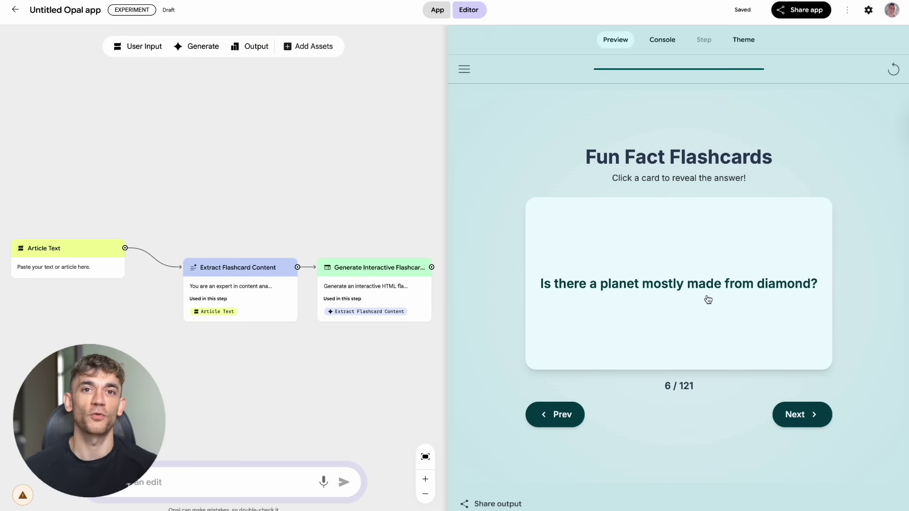
left_click(708, 299)
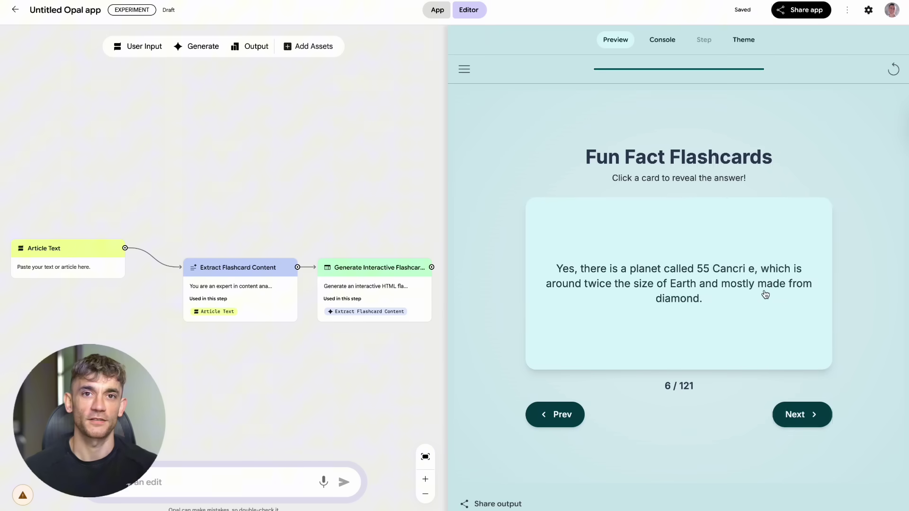
left_click(815, 414)
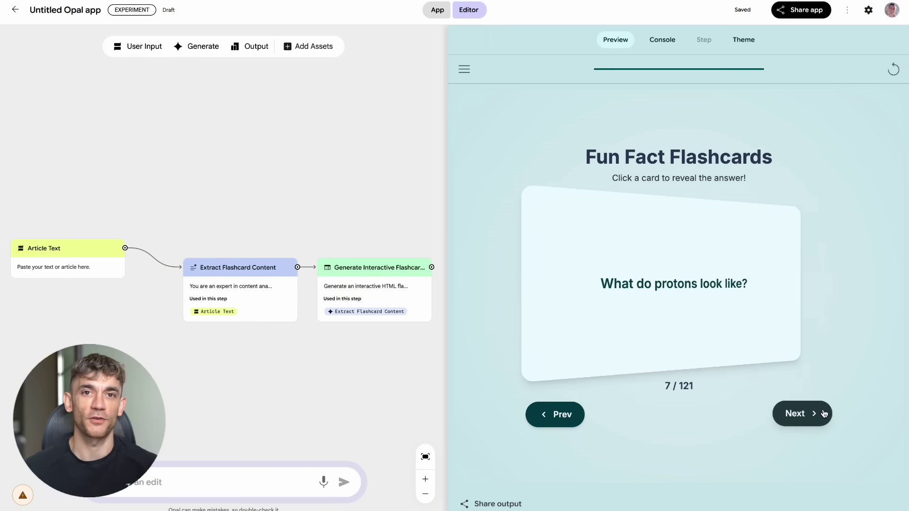
left_click(632, 283)
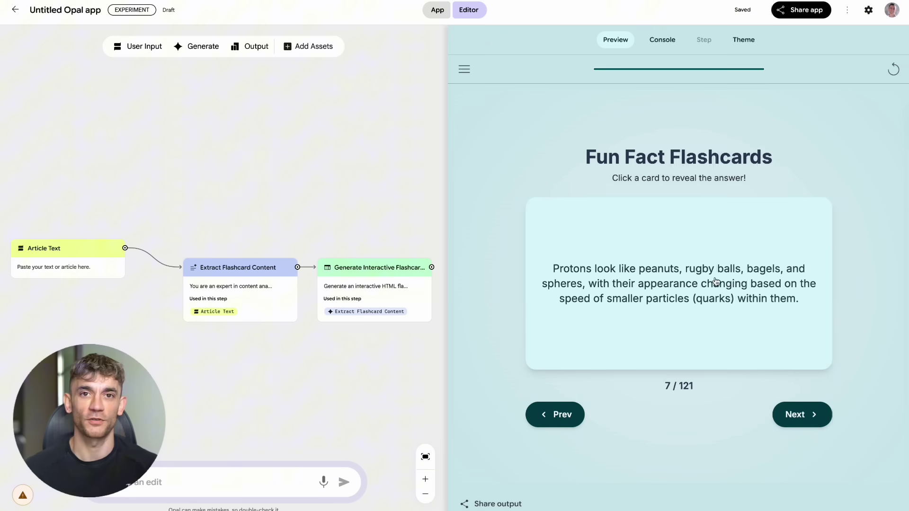
left_click(809, 417)
left_click(812, 415)
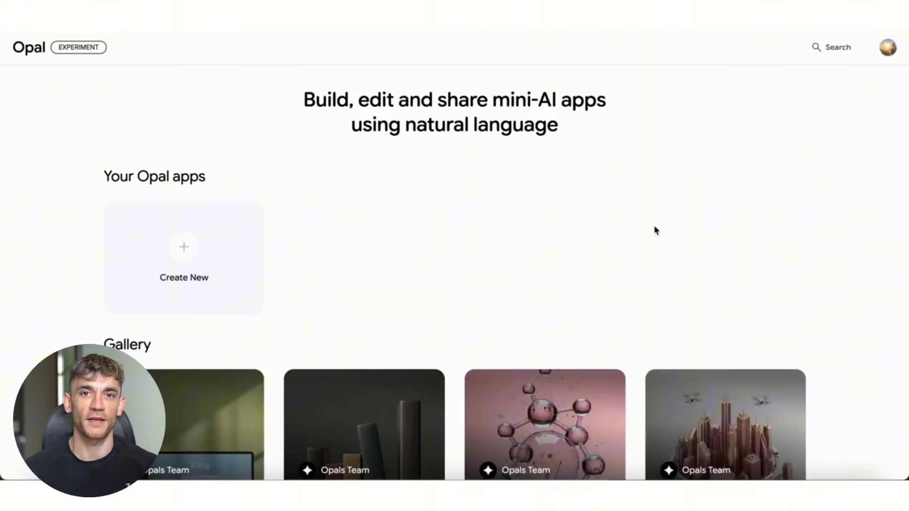
scroll(655, 229, "down", 10)
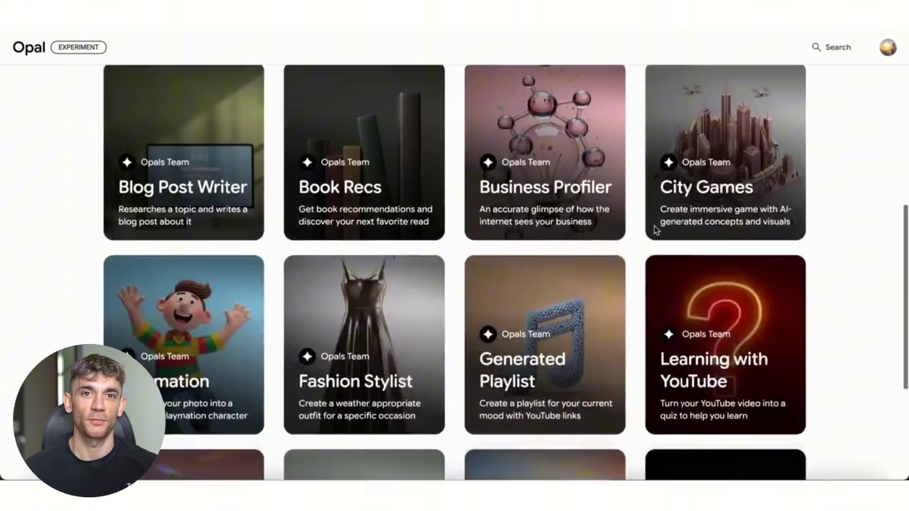
scroll(655, 231, "down", 1)
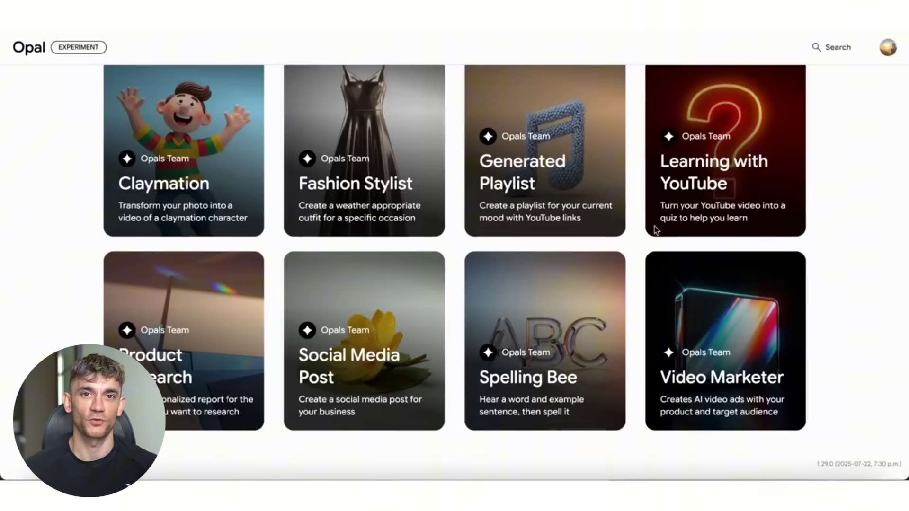
scroll(655, 230, "up", 11)
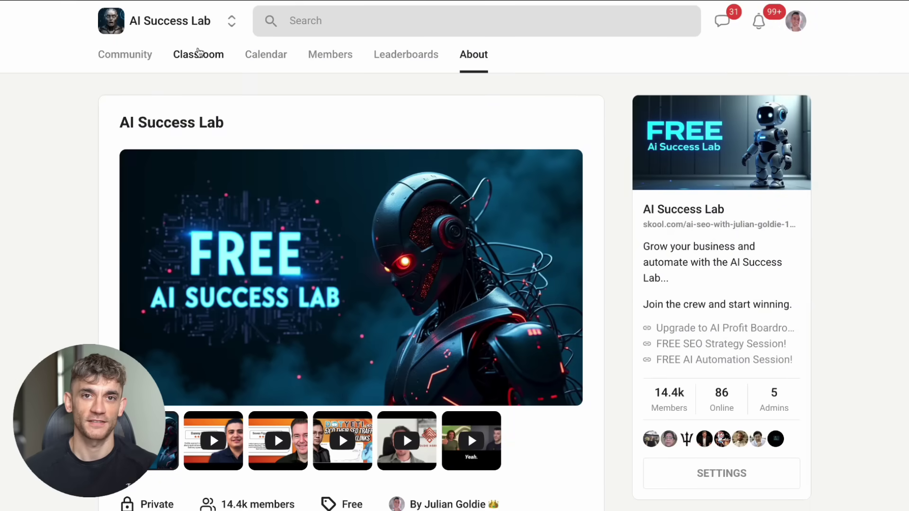
Step: Visit the Classroom, then browse the Community discussion feed
left_click(197, 53)
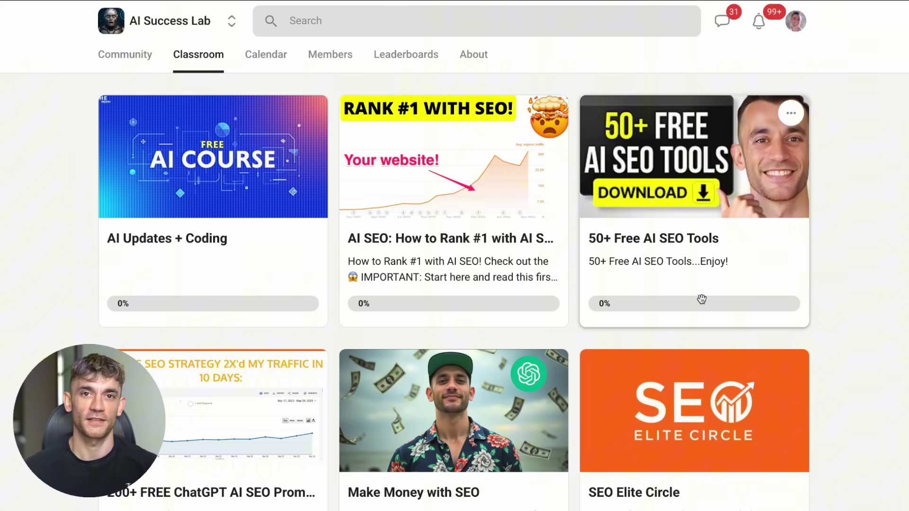
left_click(122, 56)
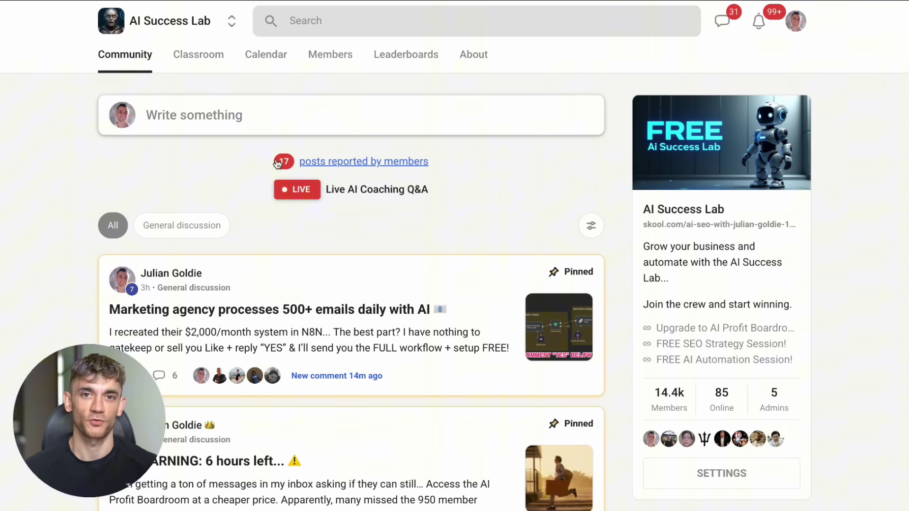
scroll(278, 163, "down", 5)
scroll(277, 164, "down", 15)
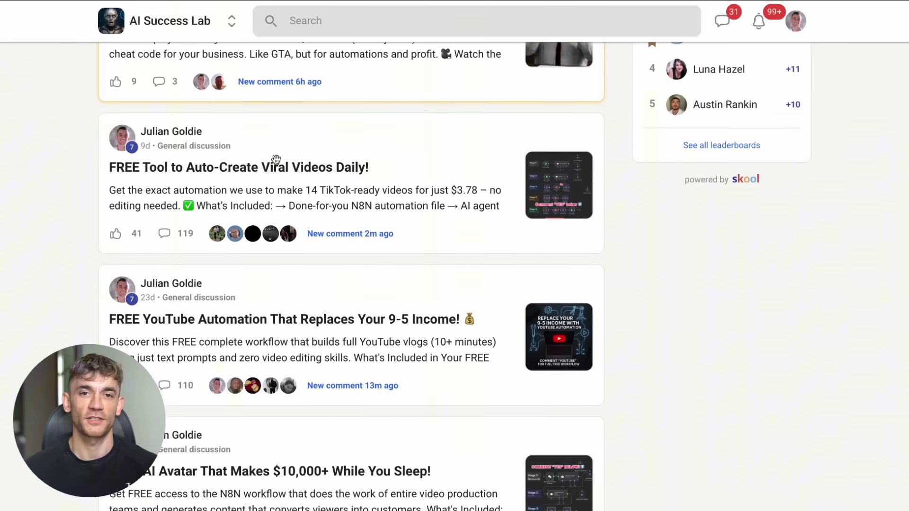
scroll(276, 164, "up", 20)
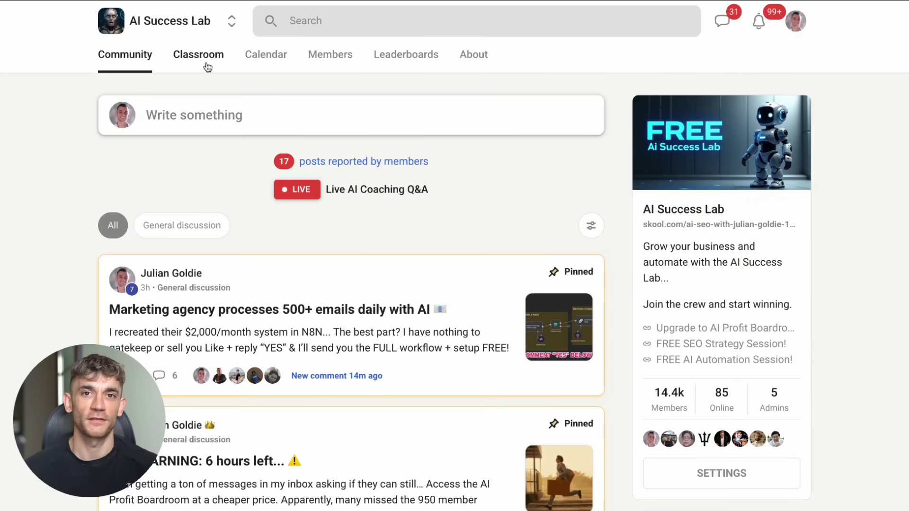
Step: Open the AI Updates + Coding course and scroll its lesson list
left_click(207, 66)
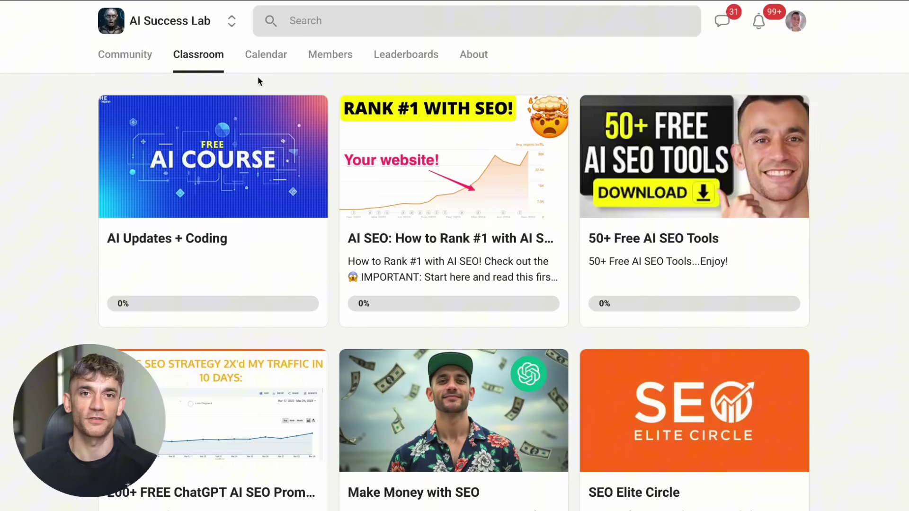
left_click(258, 178)
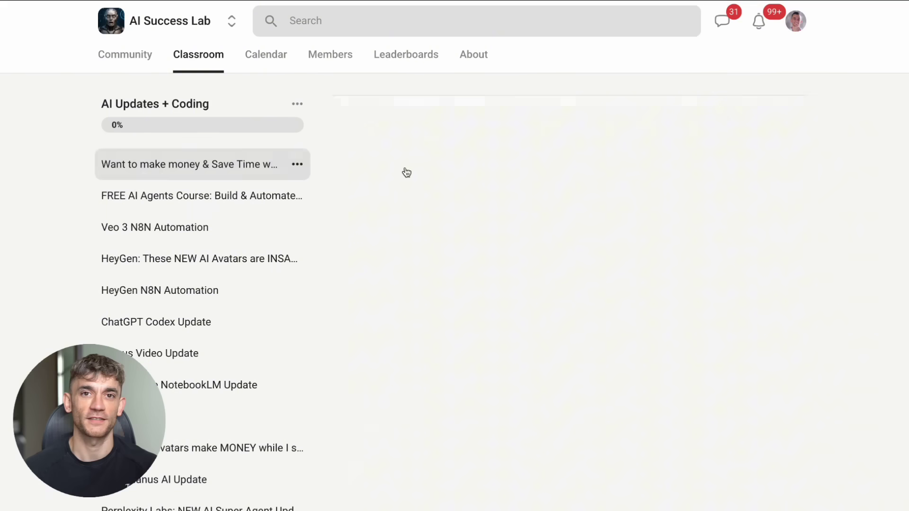
scroll(440, 142, "down", 1)
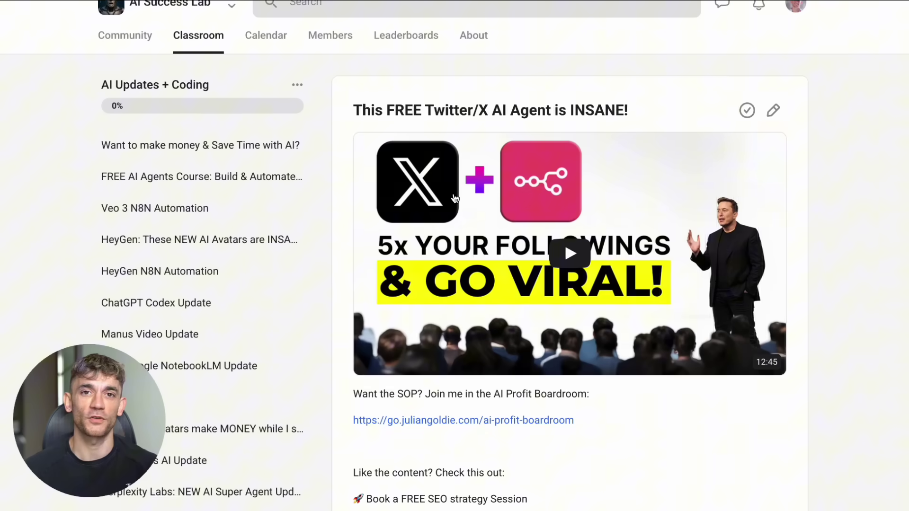
scroll(211, 273, "down", 15)
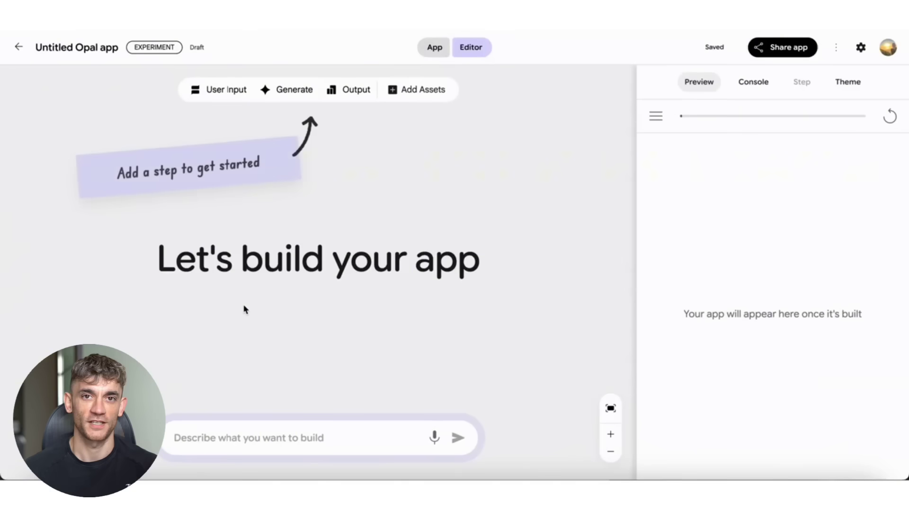
Step: Paste the blog post app description and generate the Blog Writer app
left_click(260, 439)
type("An app that takes a topic and use case context as input, and generates a blog post with a video")
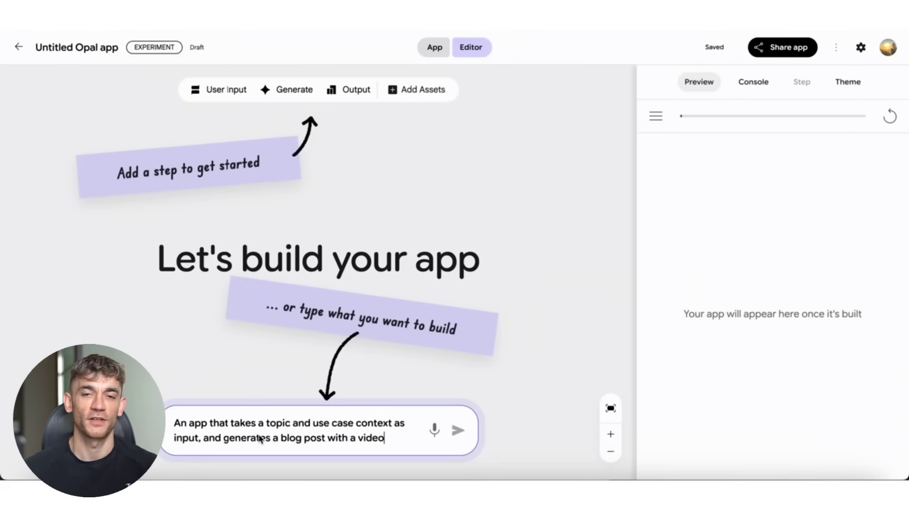
left_click(457, 431)
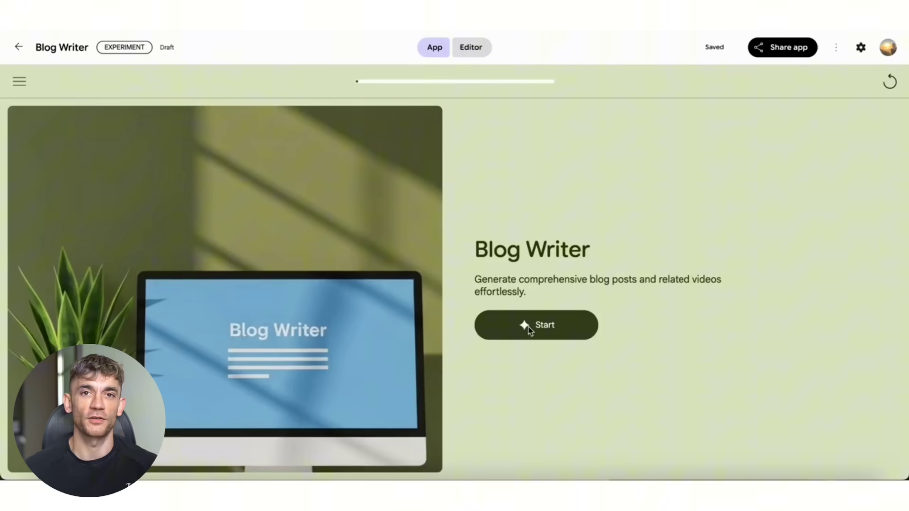
Step: Run it with topic 'Future is no-code' and context 'tech freelance blogger', then read the post
left_click(528, 325)
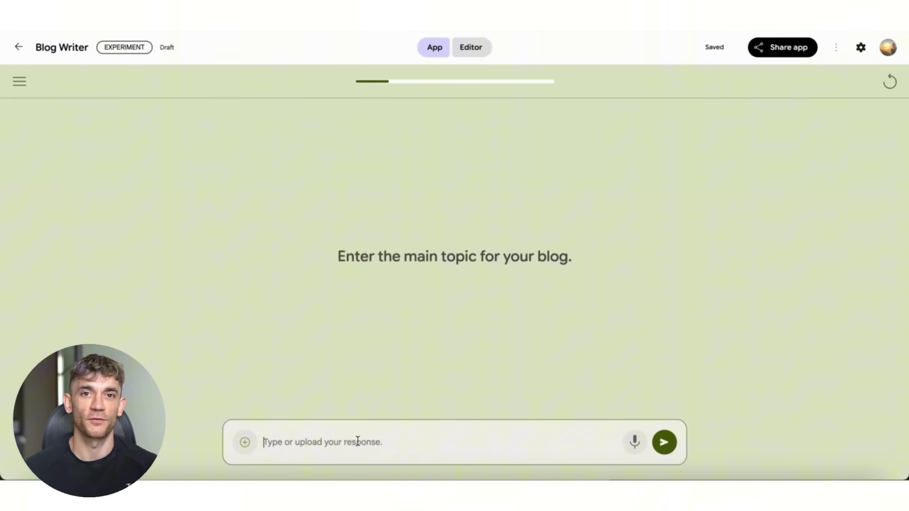
type("Future is no-code")
key("Return")
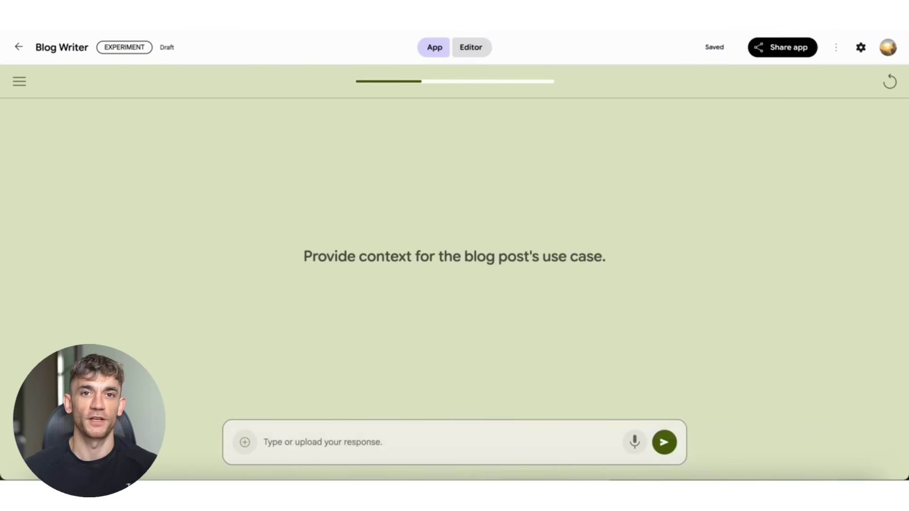
type("tech freelance blogger")
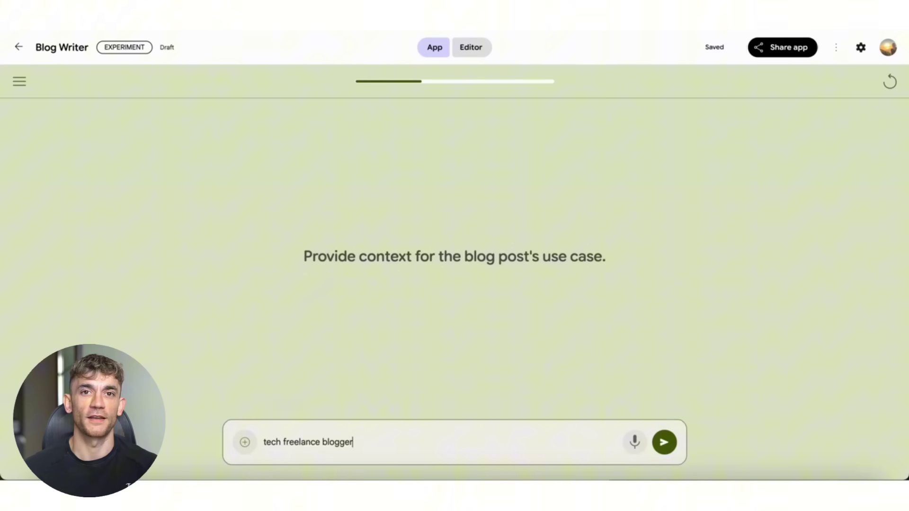
key("Return")
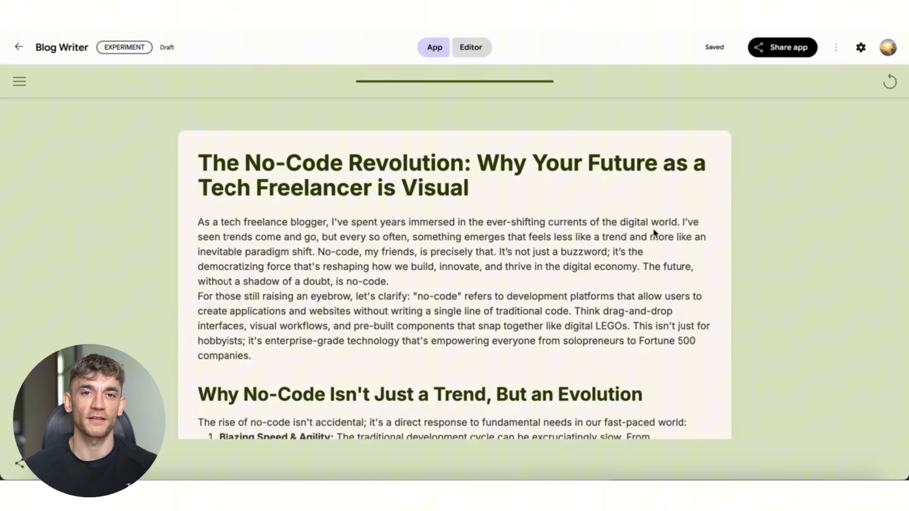
scroll(653, 232, "down", 20)
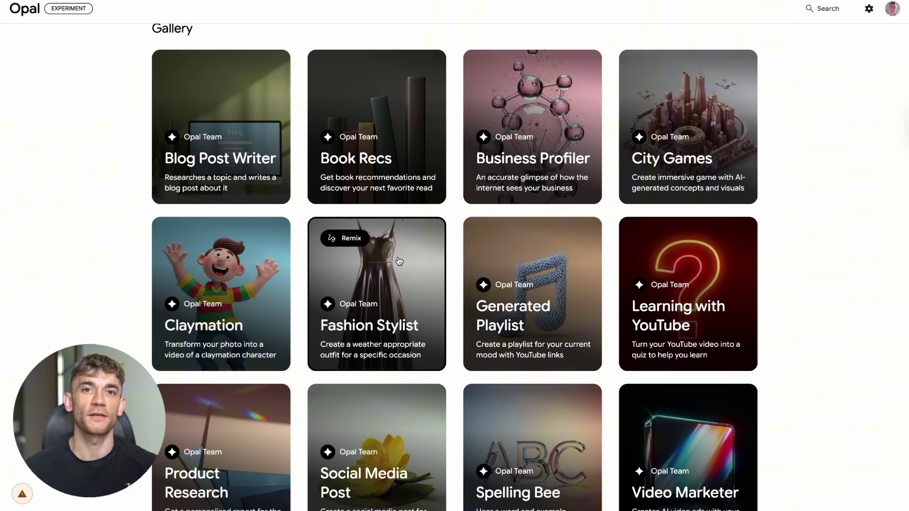
Step: Scroll down the Opal gallery toward the Untitled Opal flashcard app
scroll(399, 261, "down", 2)
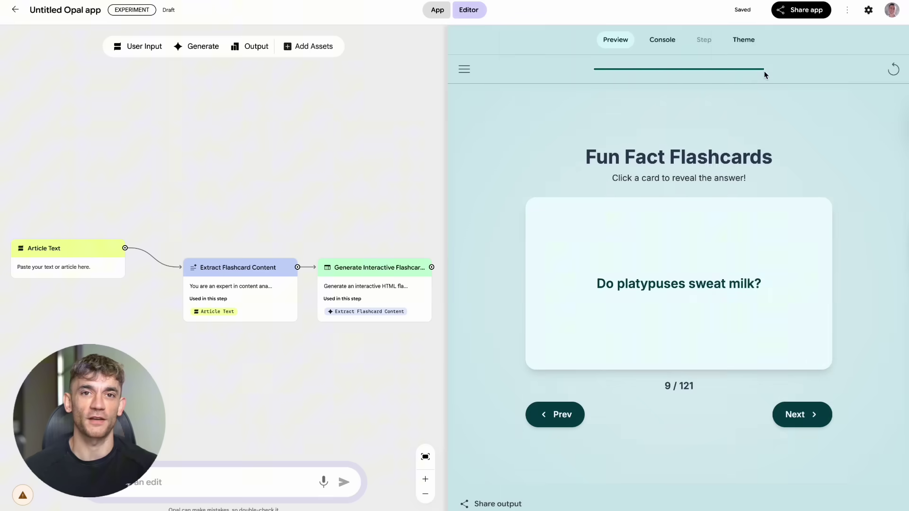
Step: Switch the flashcard app's sharing from Private to Public and close the share dialog
left_click(798, 9)
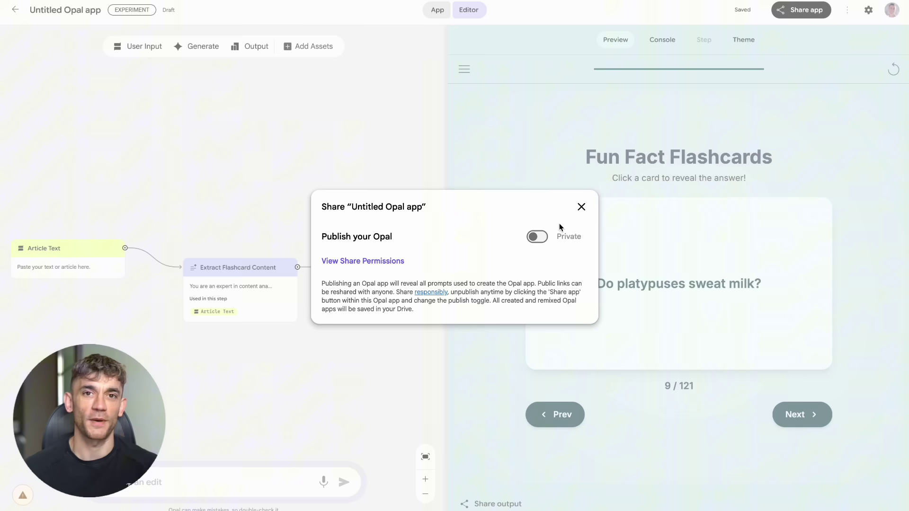
left_click(537, 237)
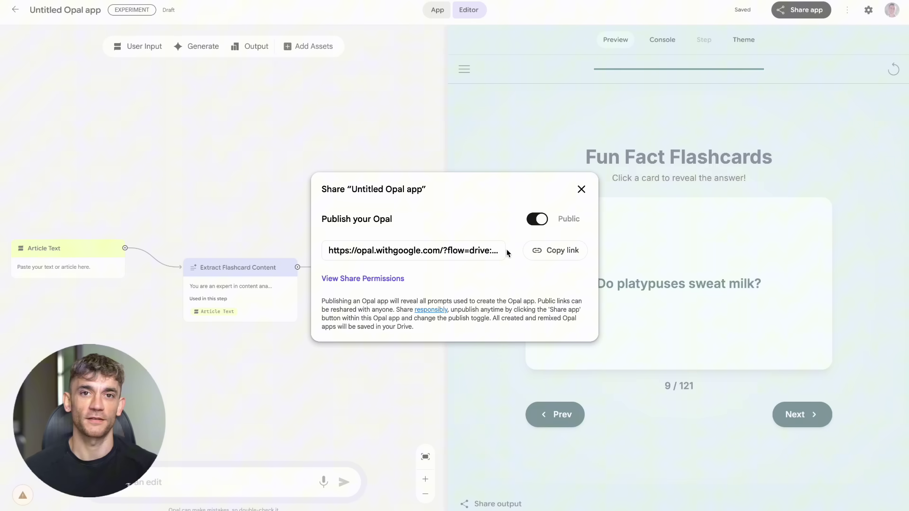
left_click(581, 189)
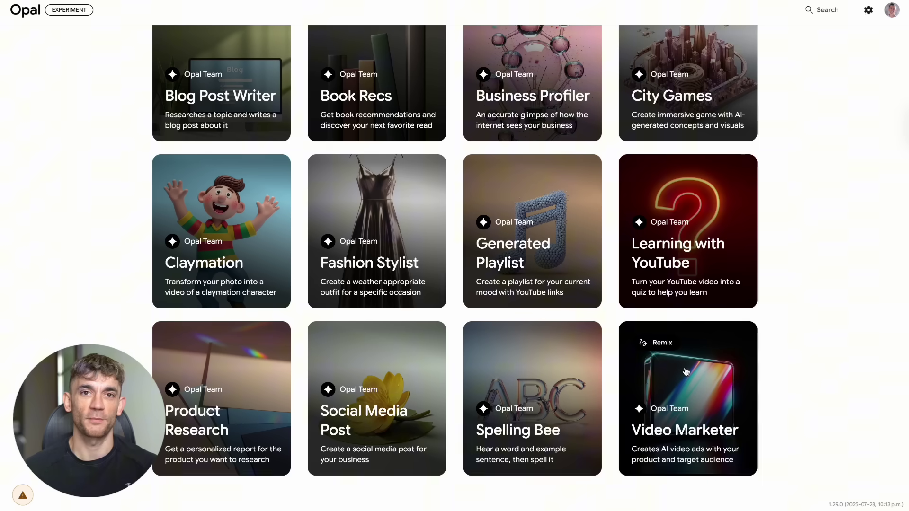
Step: Open the Video Marketer app from the gallery and start a run
left_click(687, 371)
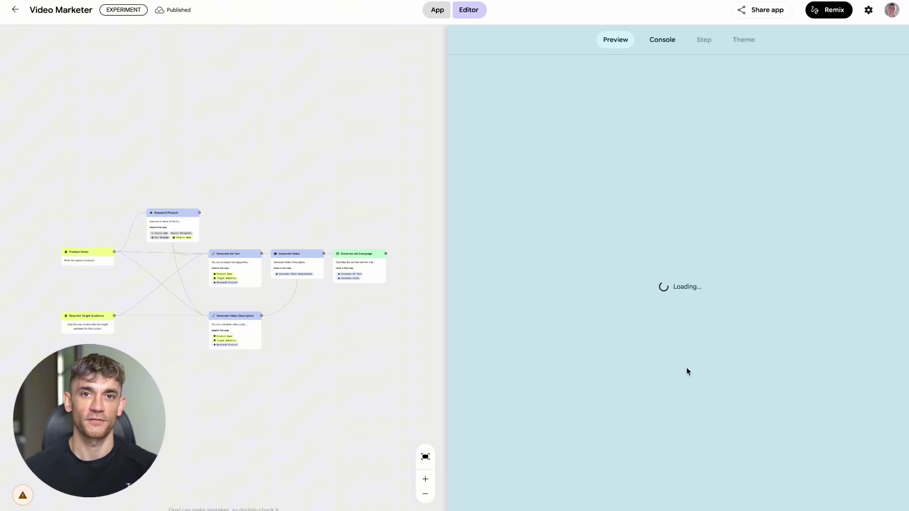
scroll(212, 288, "up", 5)
scroll(212, 289, "up", 5)
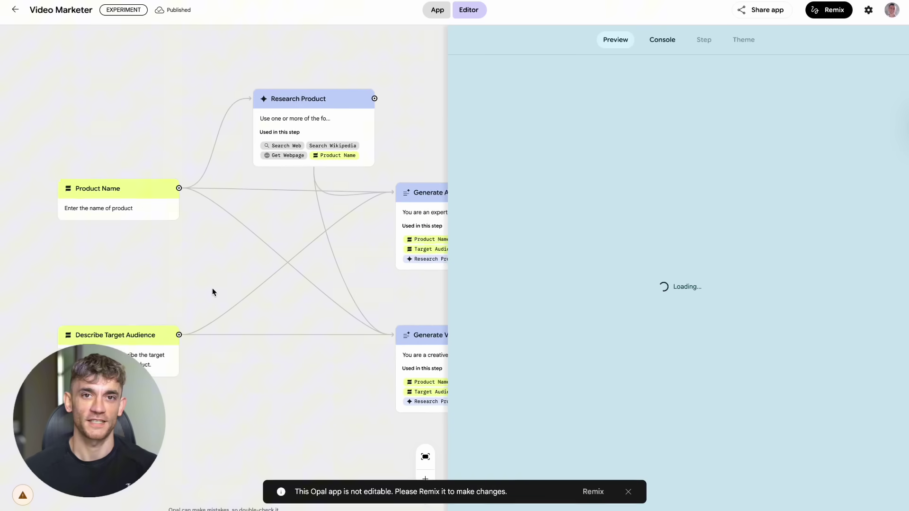
scroll(212, 288, "right", 10)
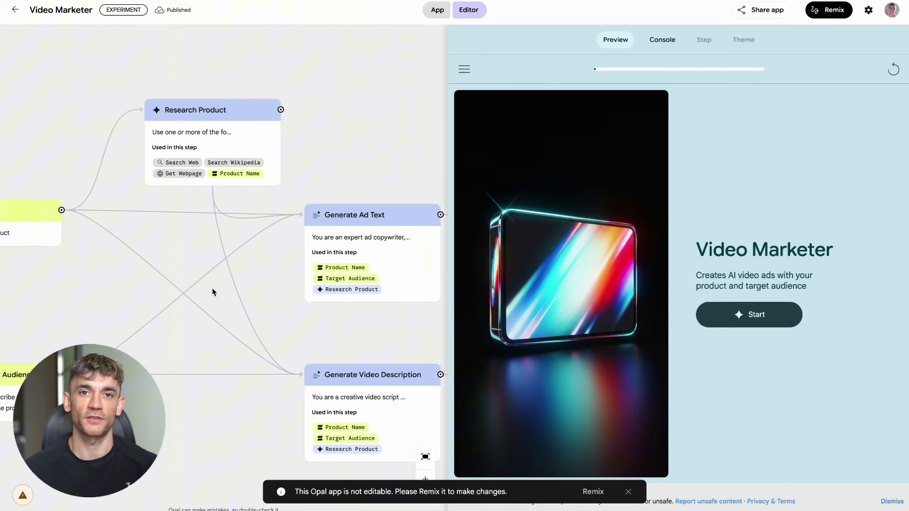
left_click(791, 319)
Step: Enter product 'AI Profit Boardroom' and an AI and SEO audience, then dismiss the notice
left_click(599, 447)
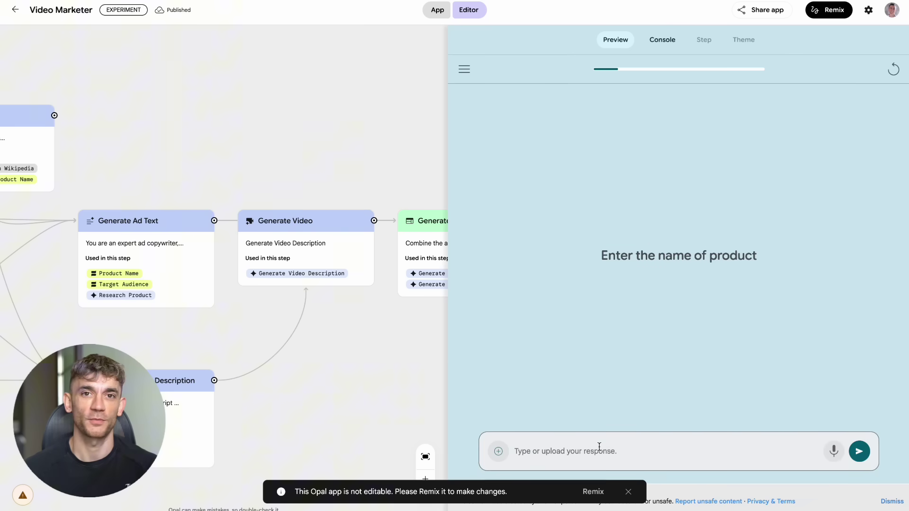
type("AI Profit Boardroom")
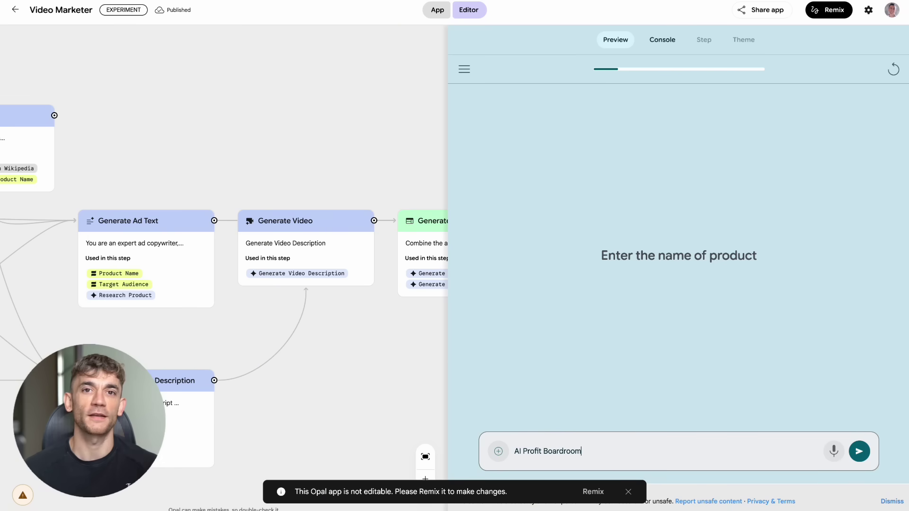
key("Return")
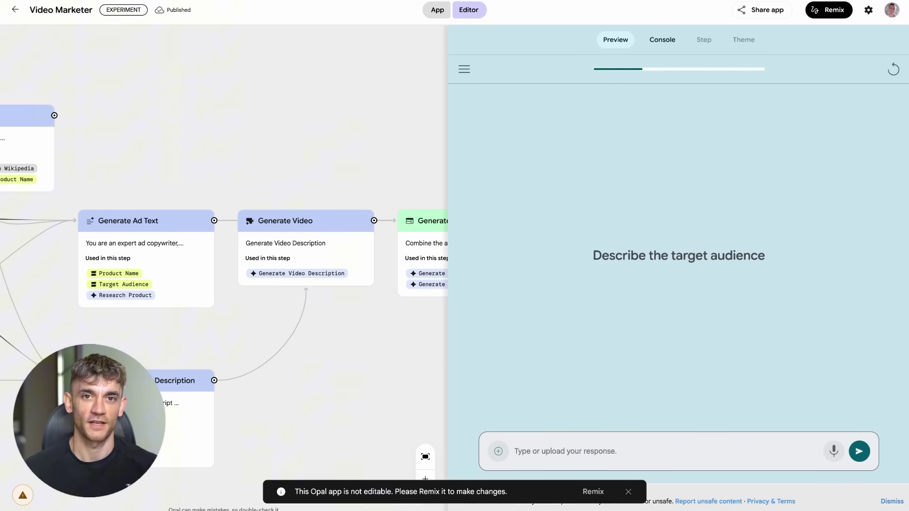
type("AI ans")
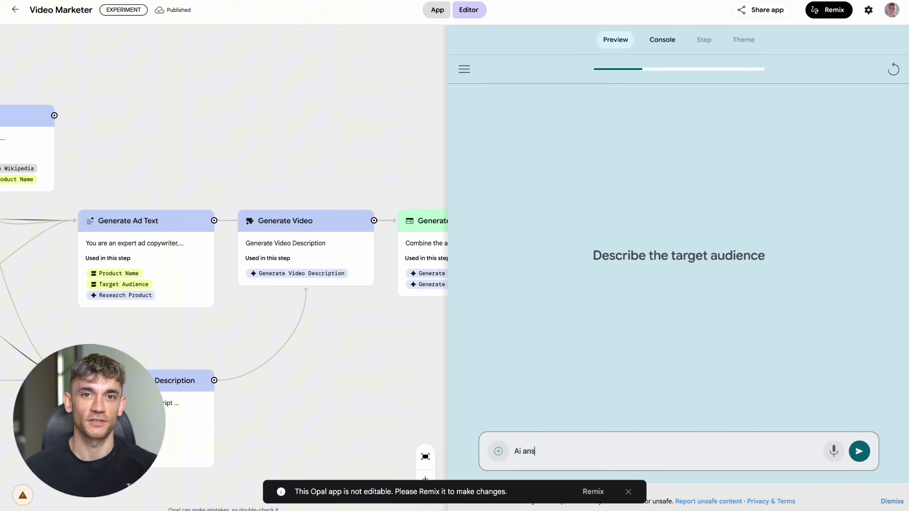
key("Return")
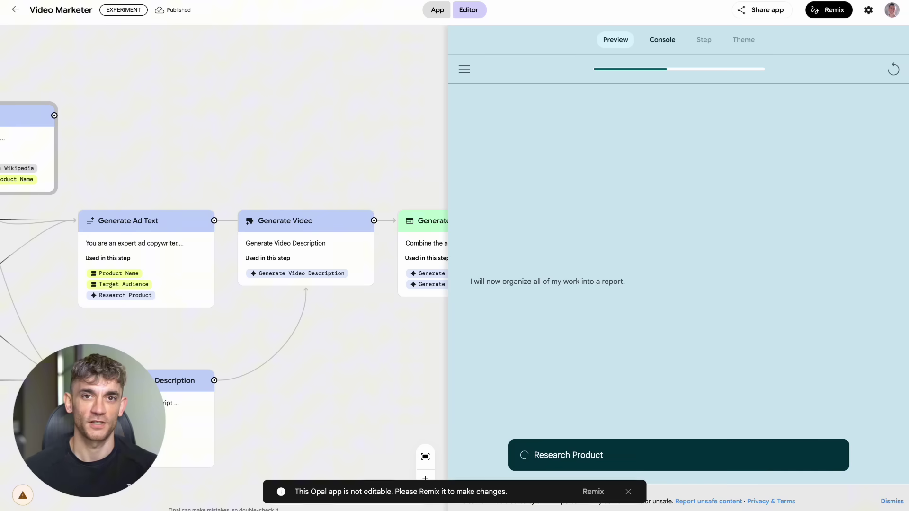
left_click(629, 492)
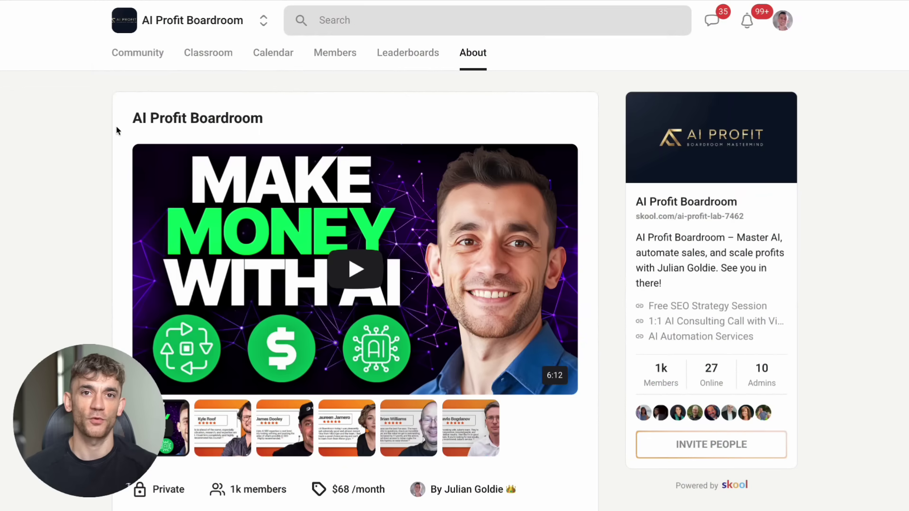
Step: Highlight the AI Profit Boardroom heading, then switch to the Skool community feed
left_click_drag(132, 119, 276, 116)
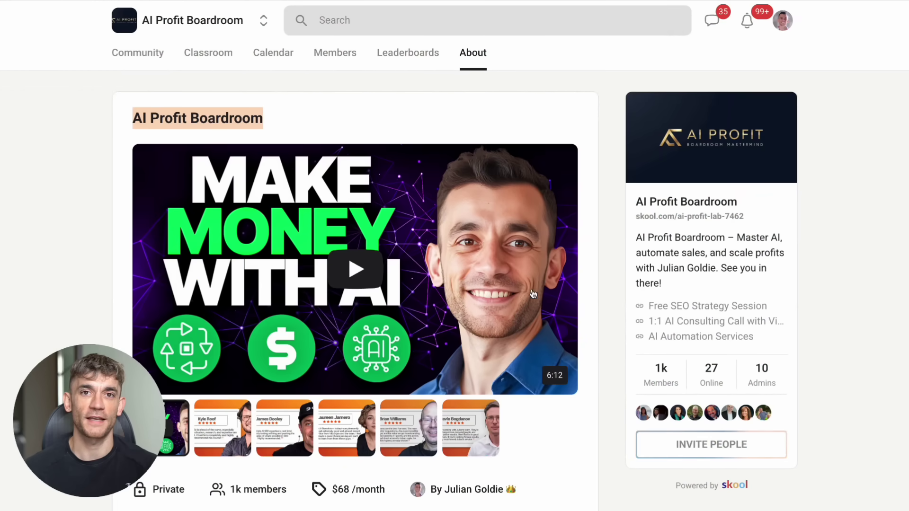
left_click(883, 337)
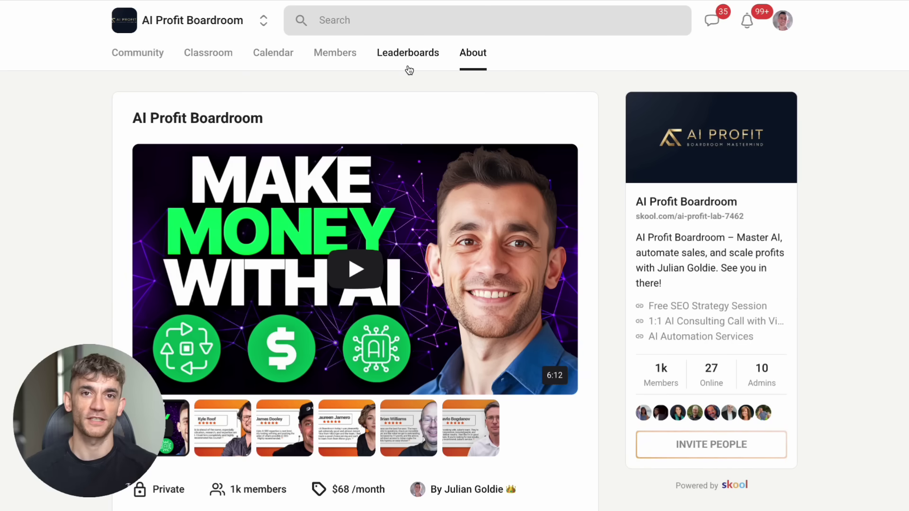
left_click(150, 53)
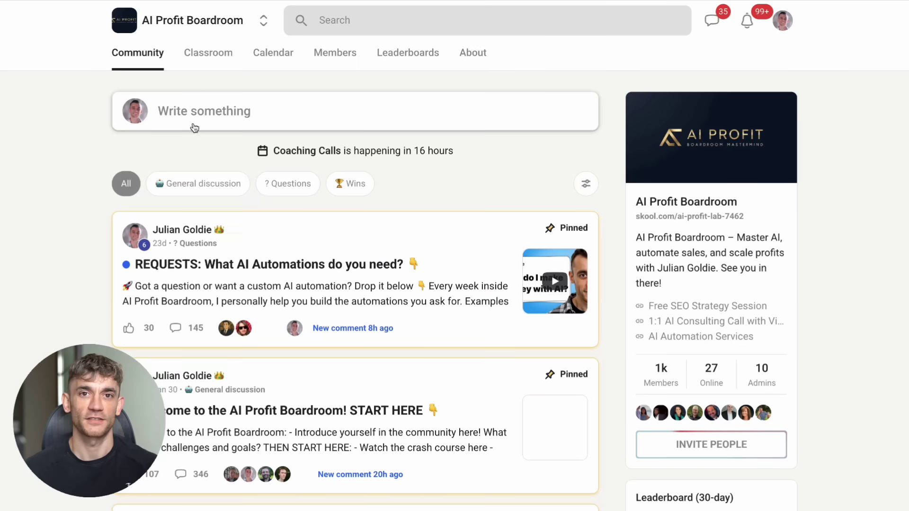
scroll(272, 185, "down", 12)
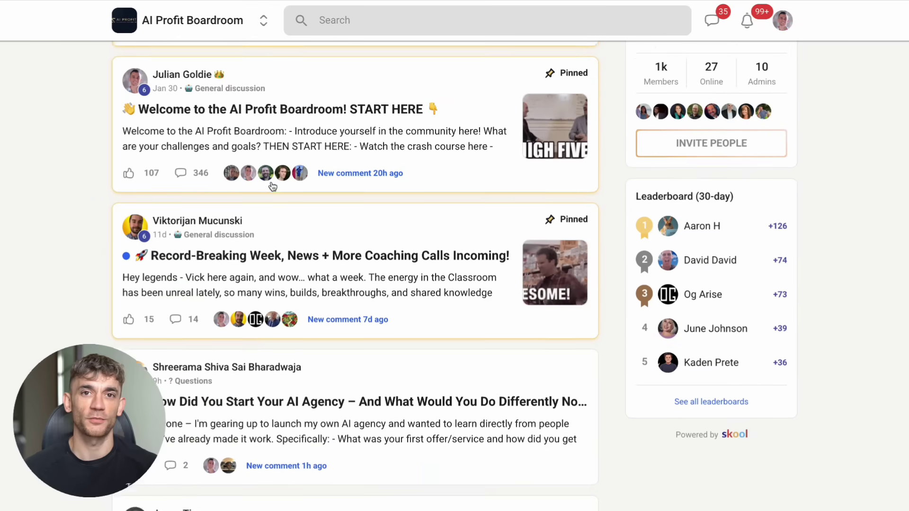
scroll(272, 186, "down", 4)
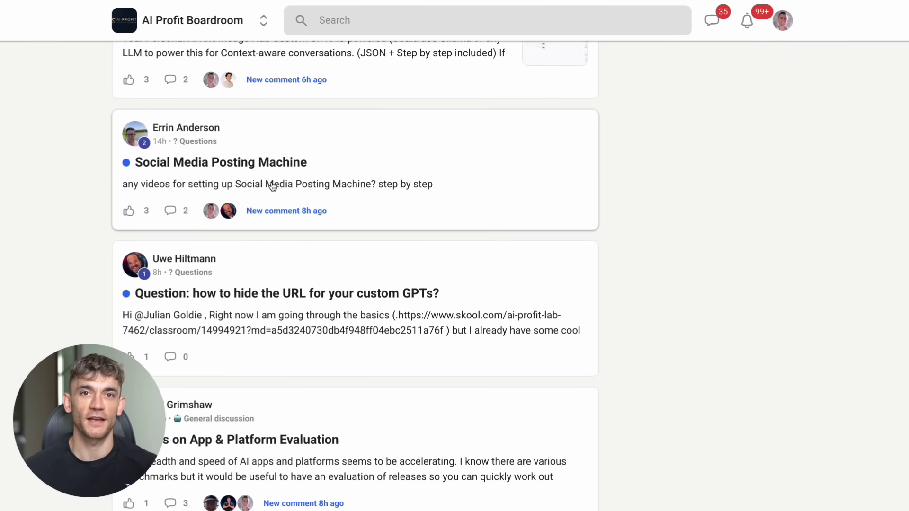
scroll(272, 186, "up", 15)
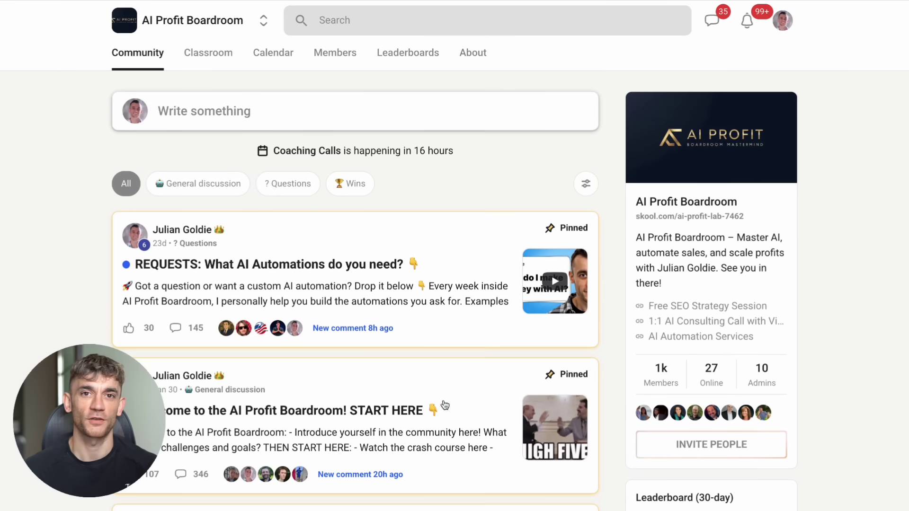
Step: Open the pinned REQUESTS post, highlight its title, read through it and return to the feed
left_click(393, 311)
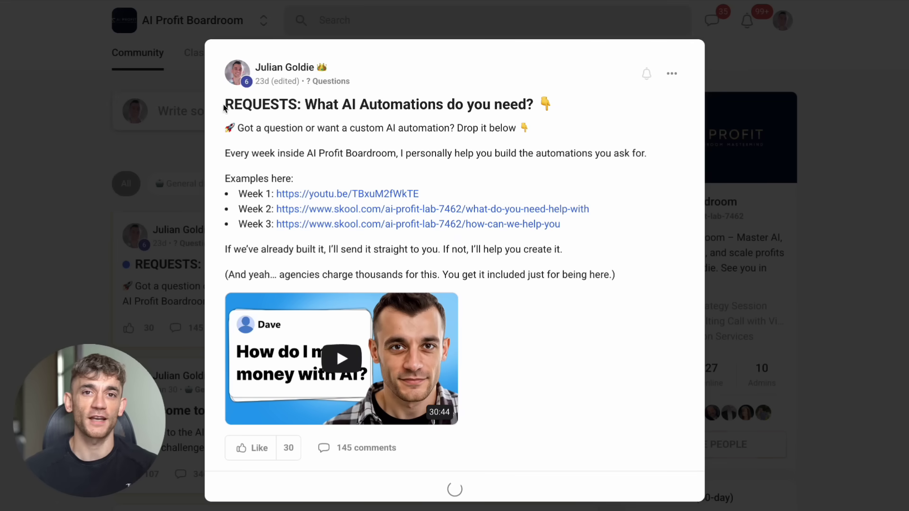
left_click_drag(223, 105, 574, 101)
left_click(574, 101)
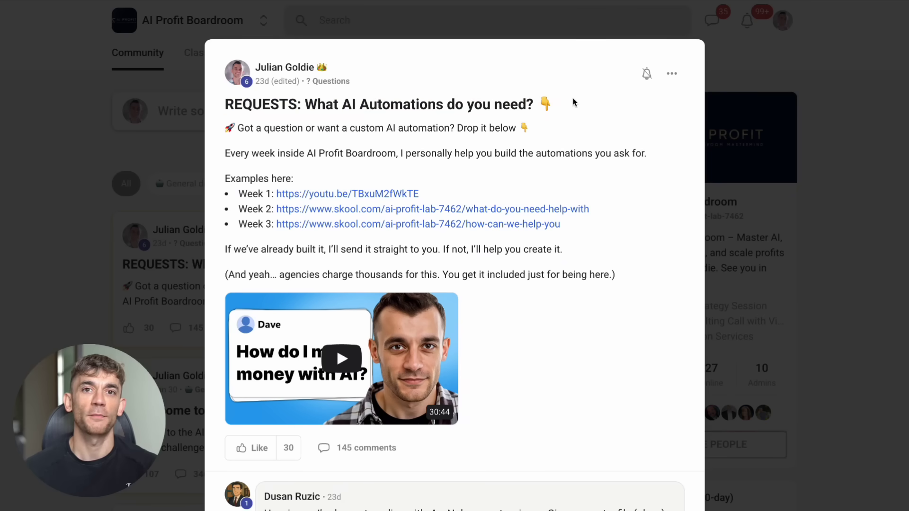
scroll(524, 248, "down", 10)
scroll(524, 252, "down", 20)
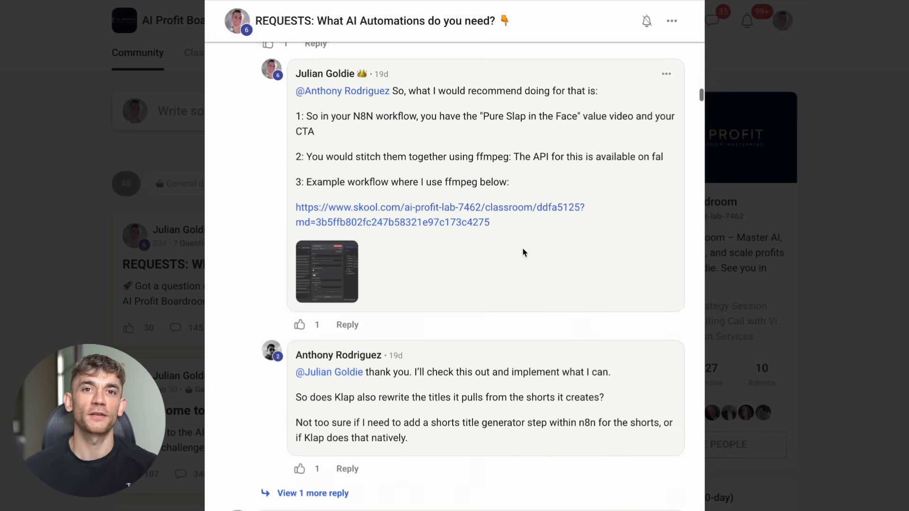
scroll(523, 253, "down", 20)
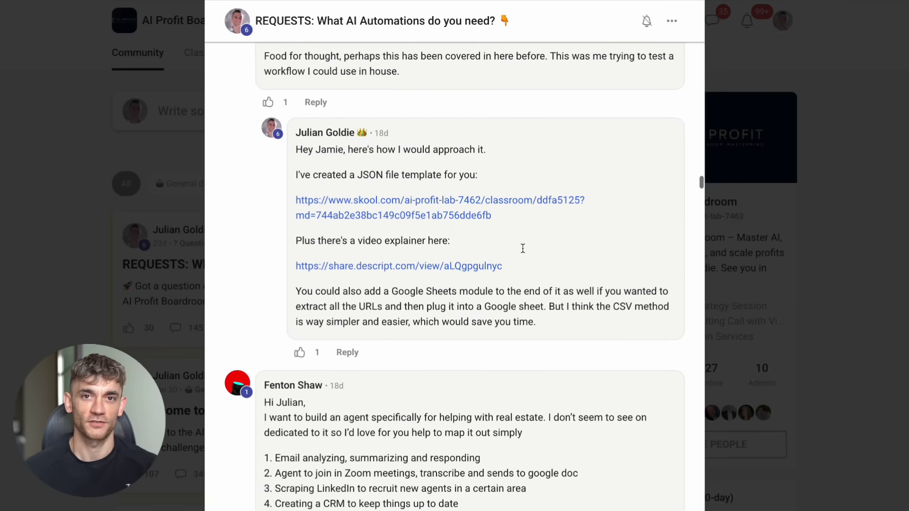
scroll(524, 253, "down", 10)
left_click(64, 200)
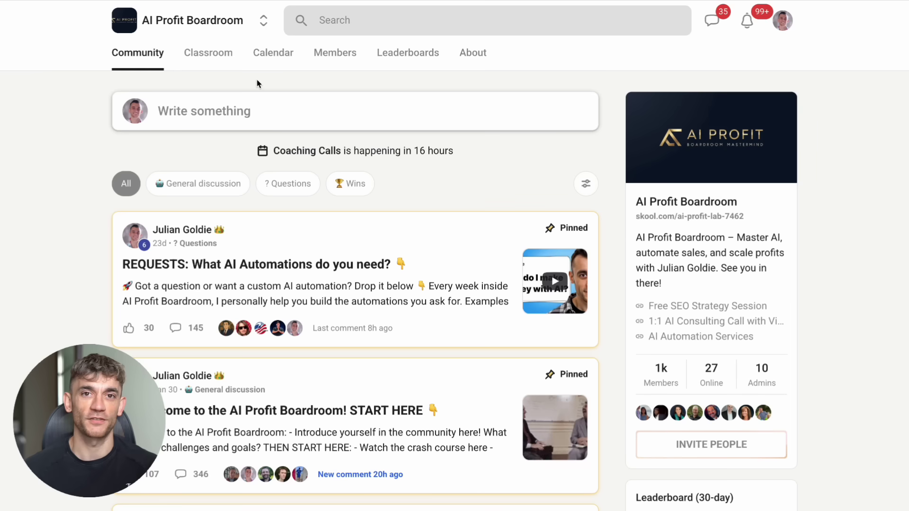
Step: Open the N8N Templates & Workflows course and its N8N Viral Reels Workflow lesson
left_click(229, 61)
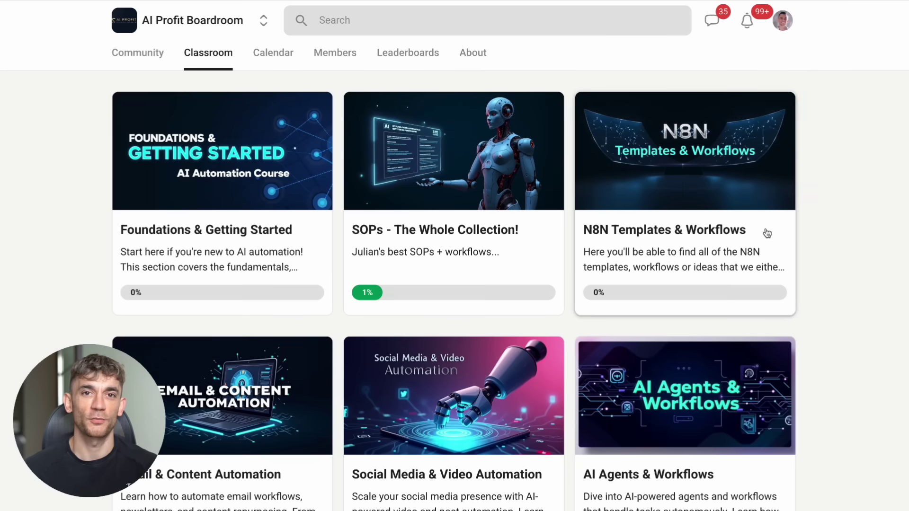
left_click(744, 238)
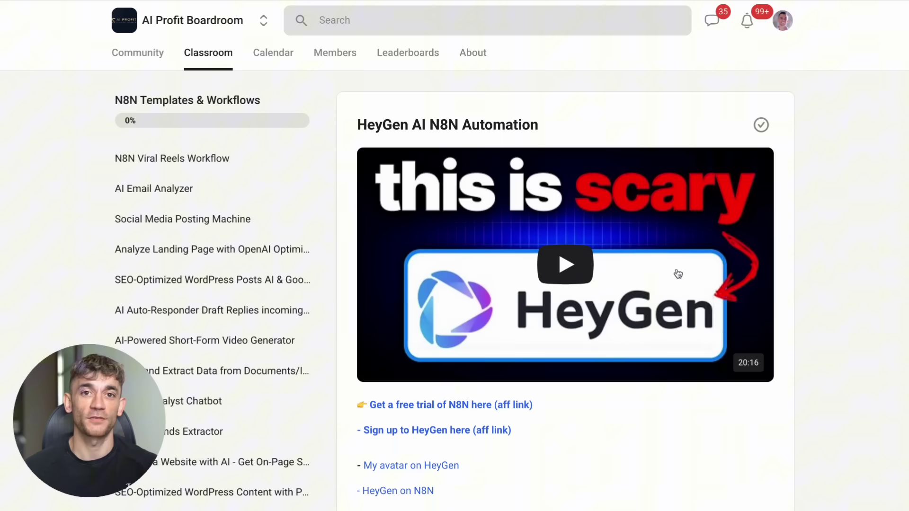
left_click(295, 159)
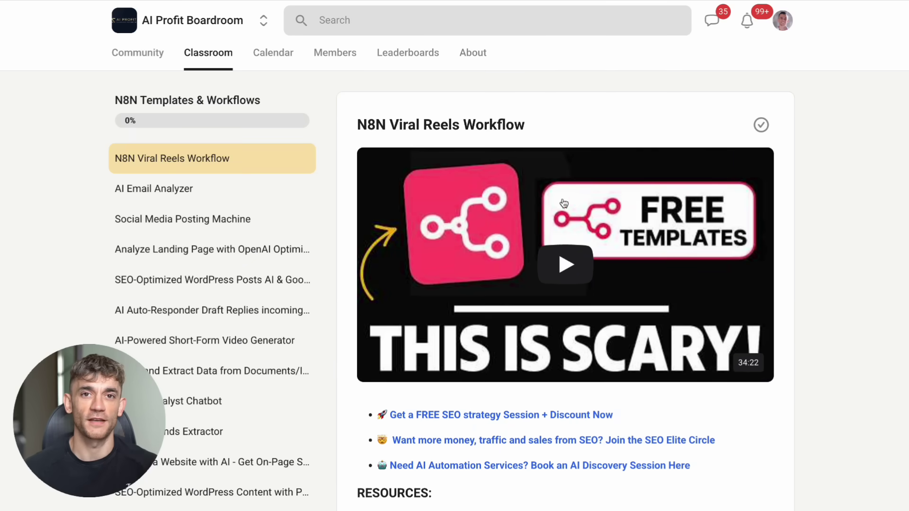
scroll(545, 263, "down", 3)
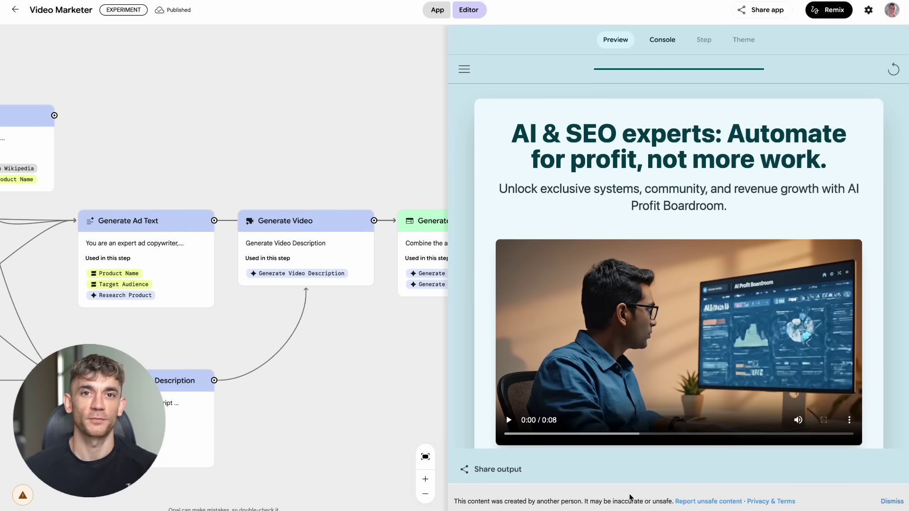
Step: Play the generated AI Profit Boardroom ad video and scroll below it
left_click(509, 421)
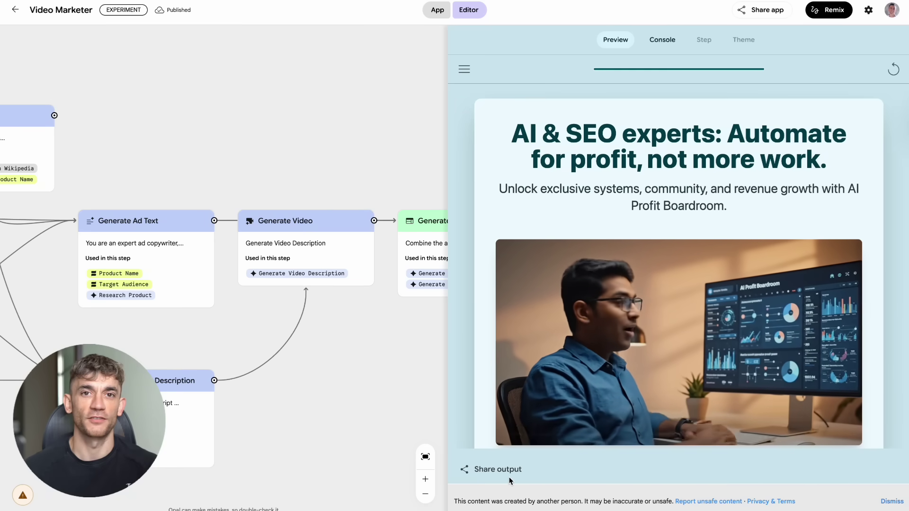
scroll(492, 412, "down", 1)
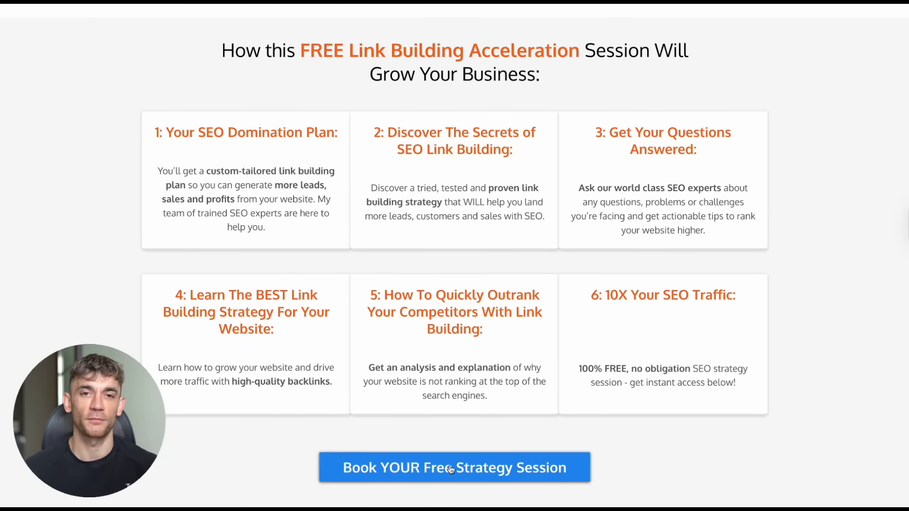
Step: Highlight the Book YOUR Free Strategy Session offer on the strategy session page
left_click_drag(365, 445, 590, 470)
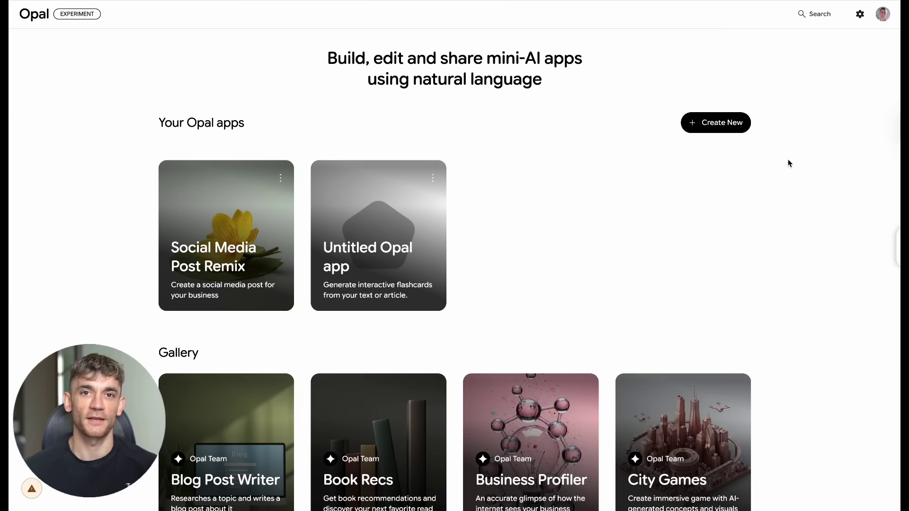
Step: Scroll down past Your Opal apps through the Gallery of Opal Team template apps
scroll(815, 165, "down", 7)
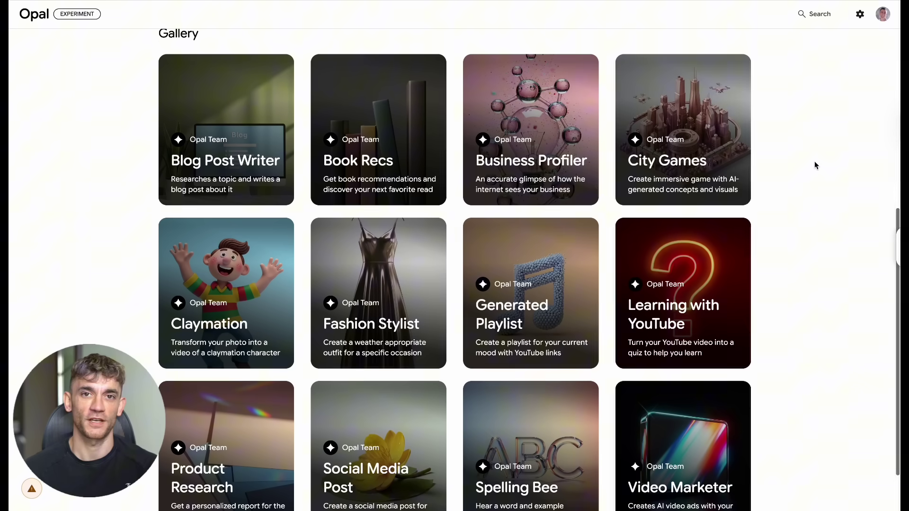
mouse_move(233, 161)
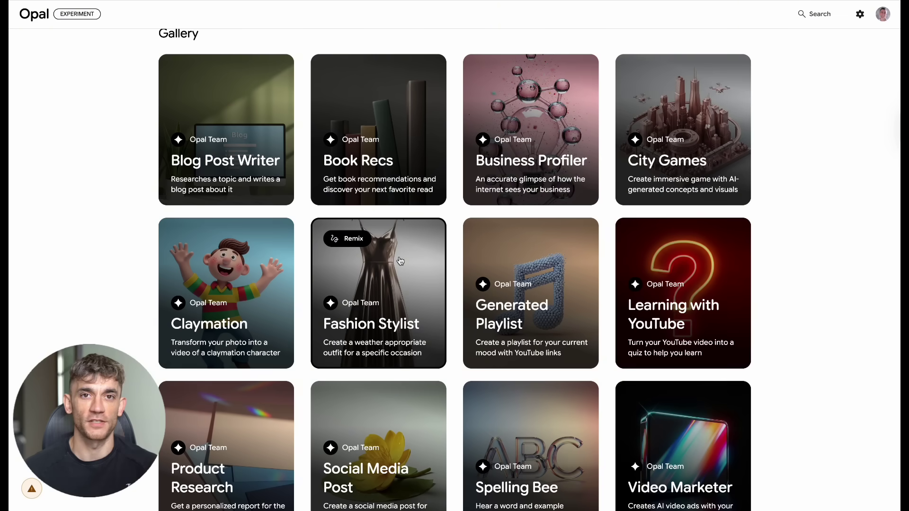
scroll(400, 261, "down", 2)
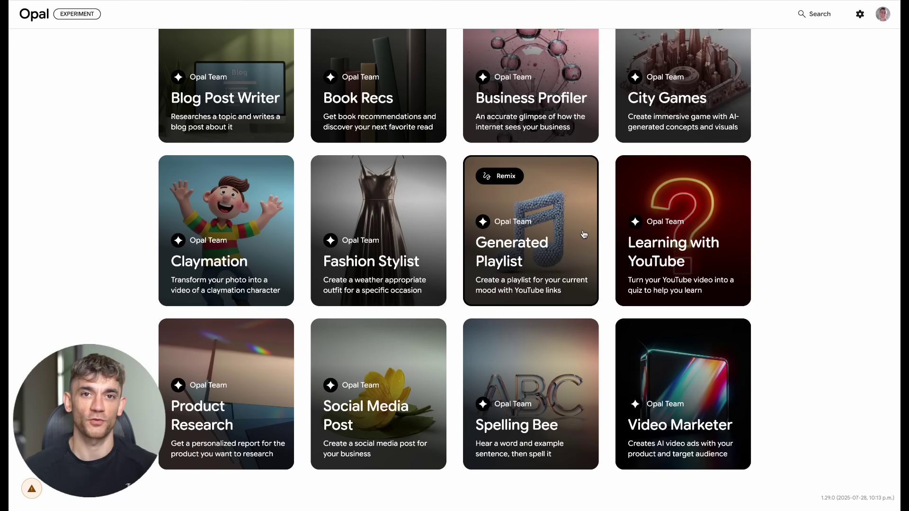
scroll(545, 246, "up", 1)
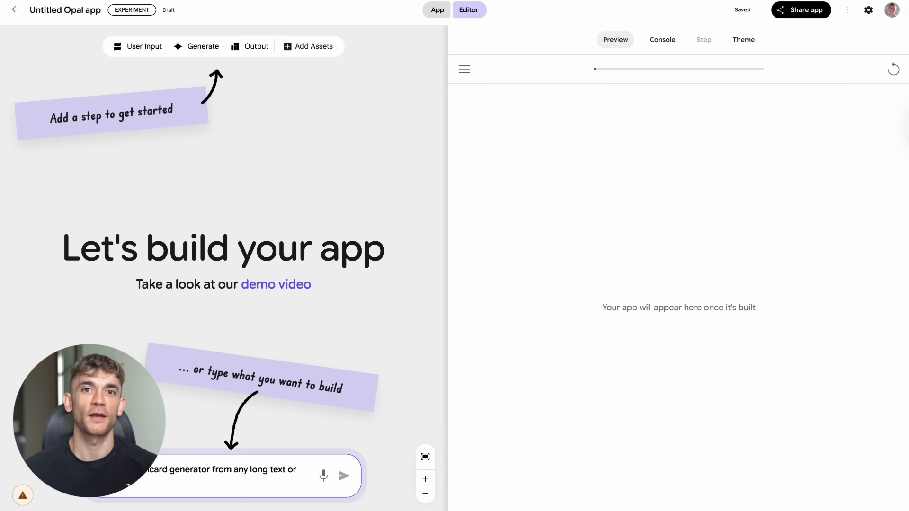
Step: Submit the card-generator description so Opal builds the text-to-flashcards app
triple_click(251, 470)
left_click(344, 476)
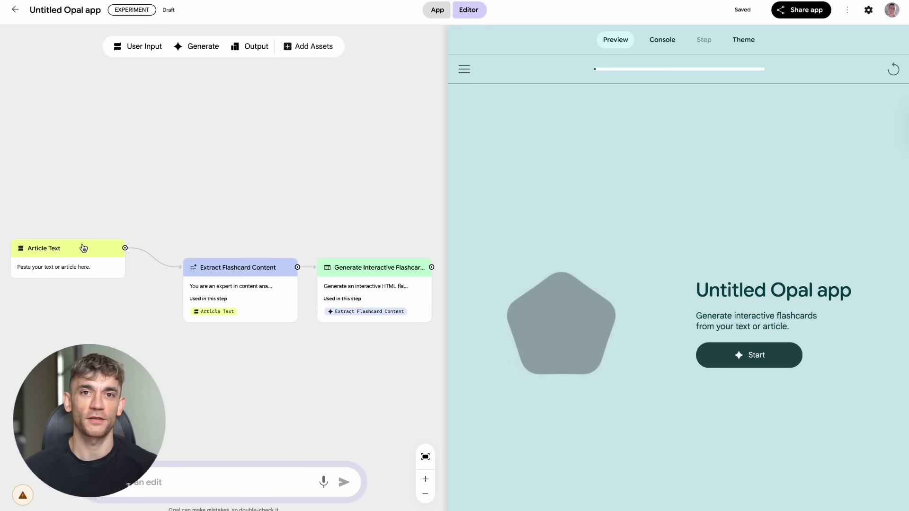
Step: Start the flashcard app, then paste and submit the article to generate 121 flashcards
left_click(769, 357)
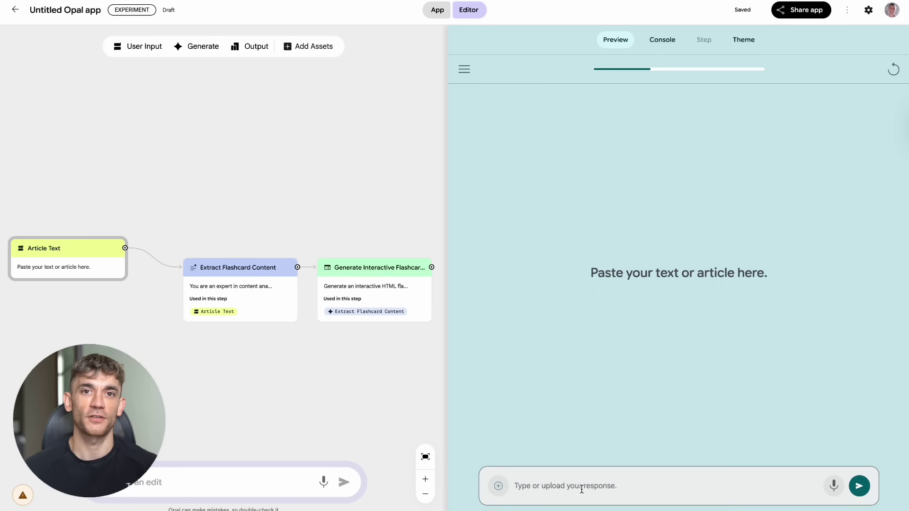
key("ctrl+v")
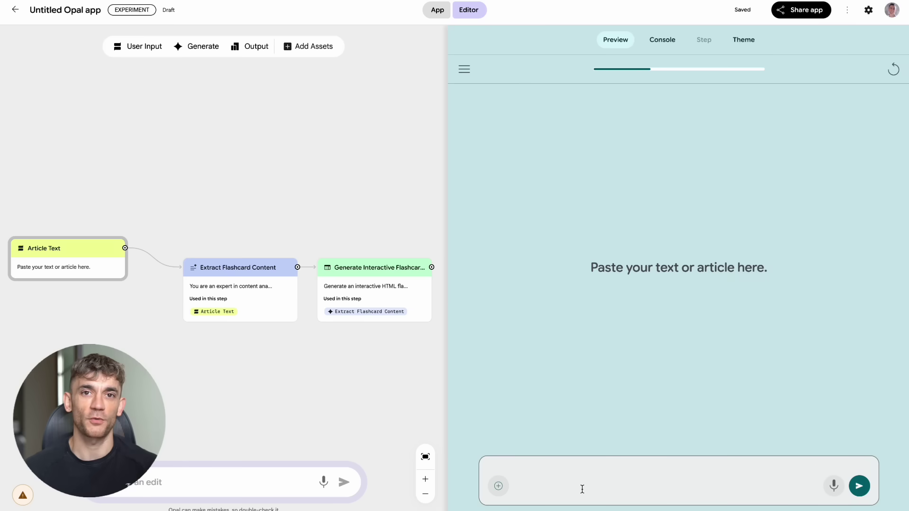
key("Return")
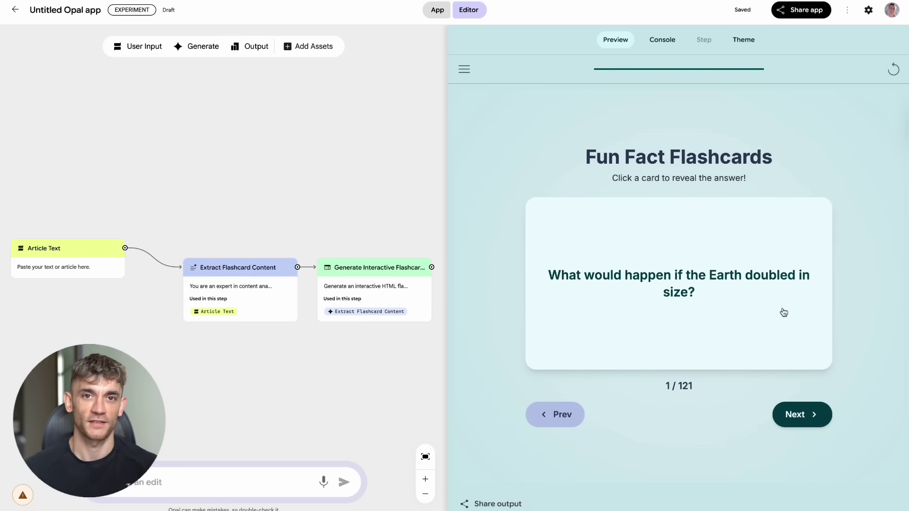
Step: Flip cards 1-4, revealing answers on yo-yos in space, the happiest country and anxious sweating
left_click(722, 300)
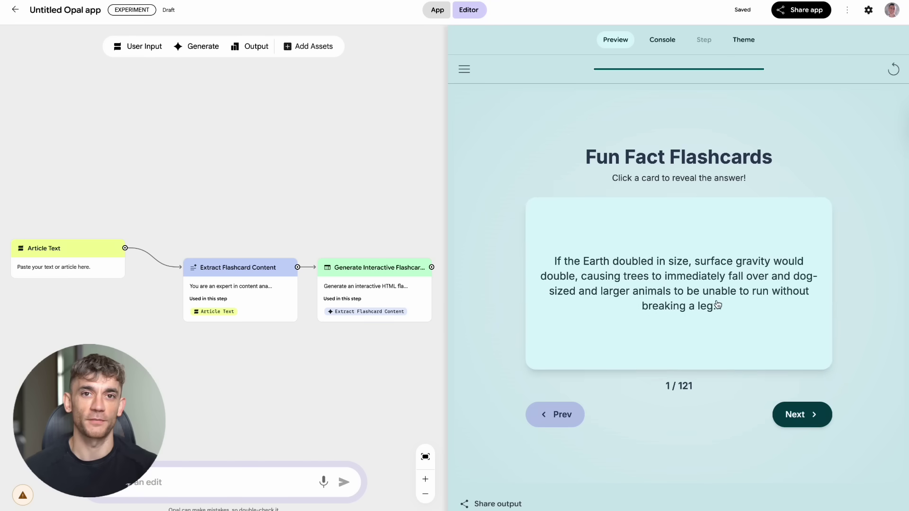
left_click(680, 292)
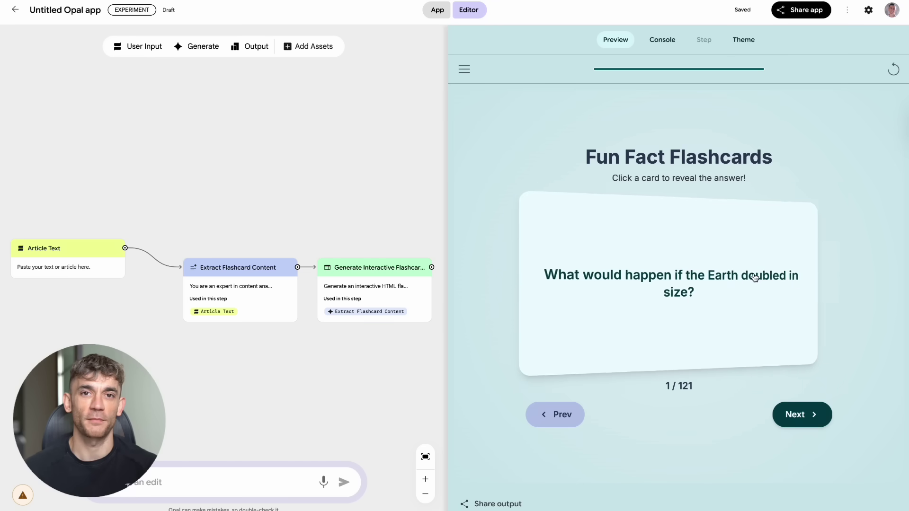
left_click(796, 415)
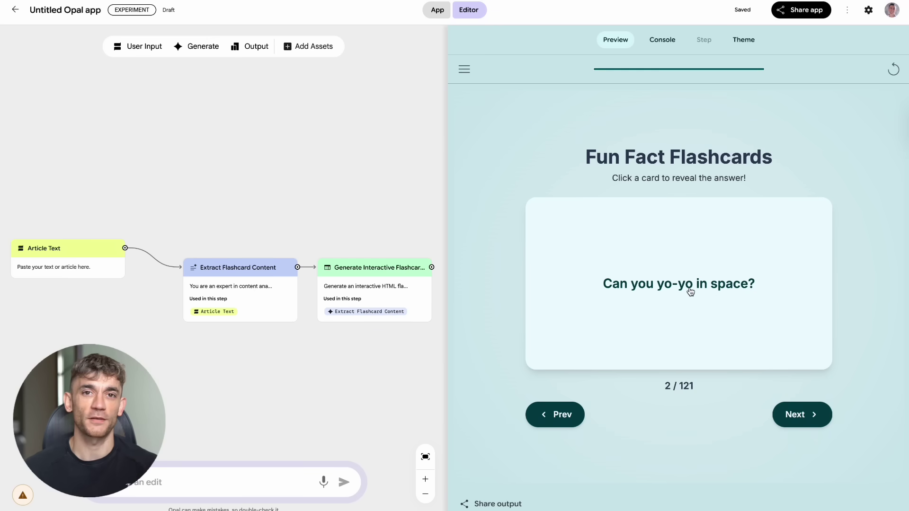
left_click(705, 289)
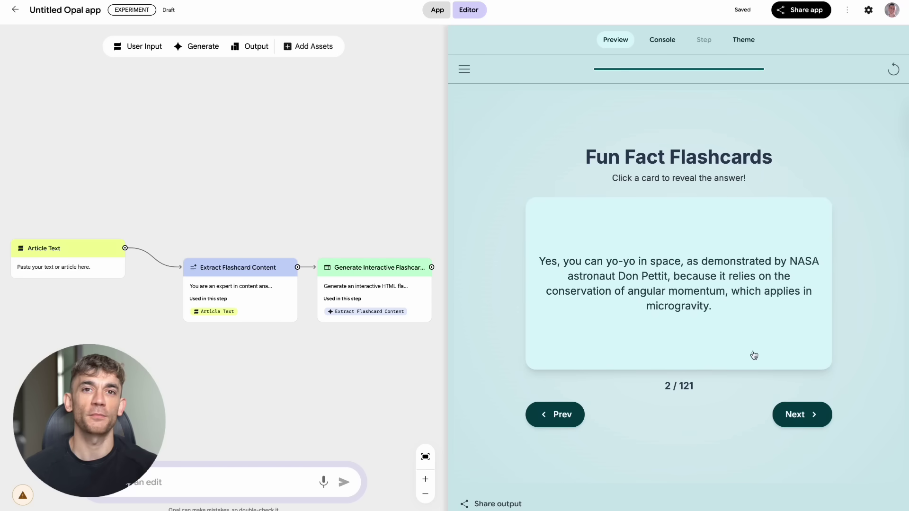
left_click(800, 419)
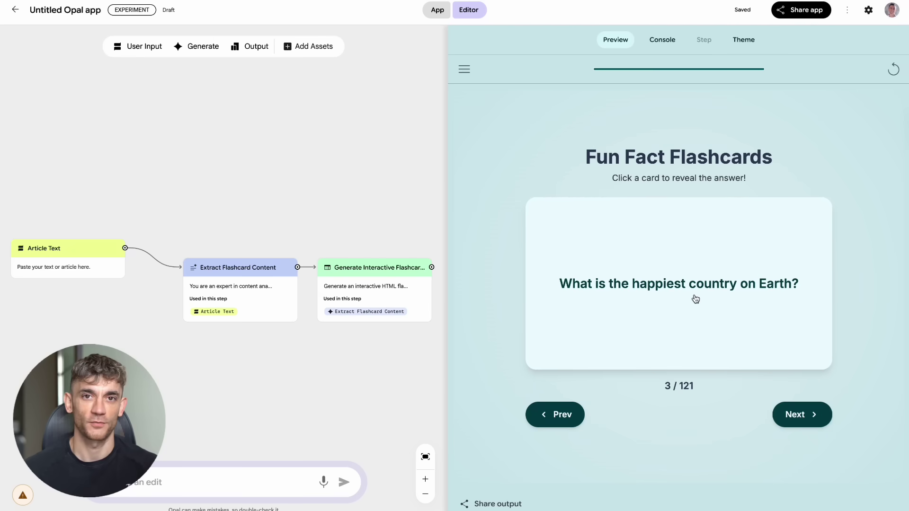
left_click(694, 298)
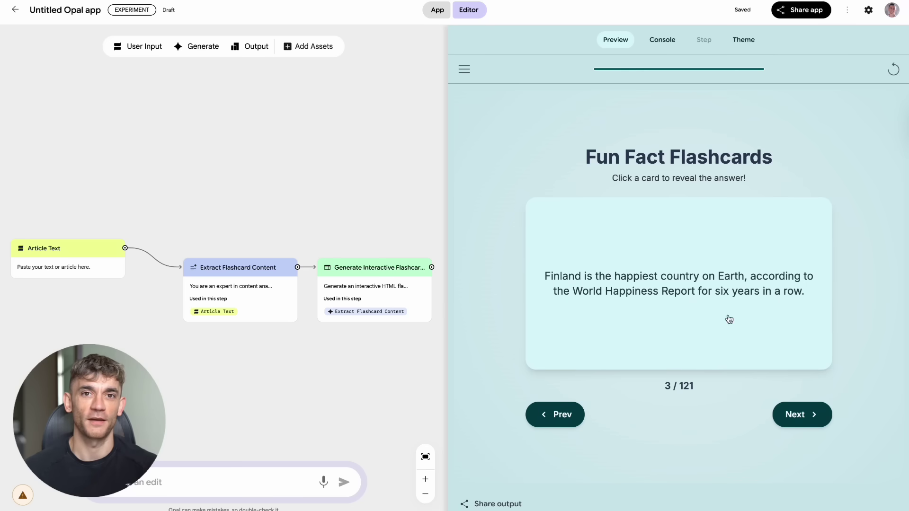
left_click(798, 415)
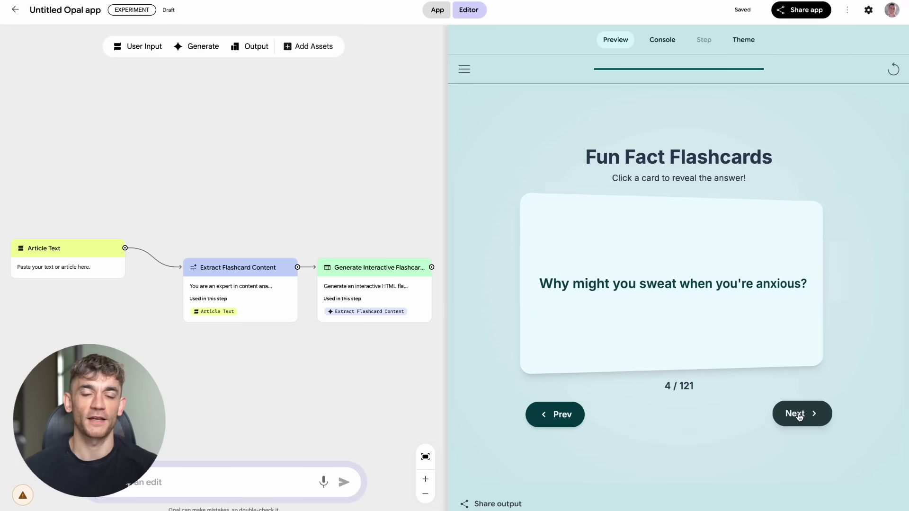
left_click(761, 291)
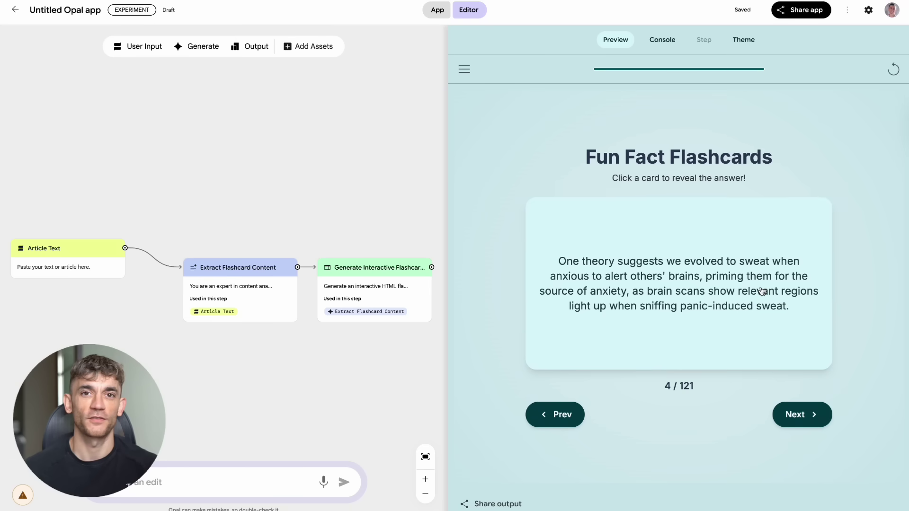
left_click(761, 291)
Step: Flip cards 5-7 (phagocytosis, 55 Cancri e, protons) and advance to the LEGO card 8
left_click(819, 418)
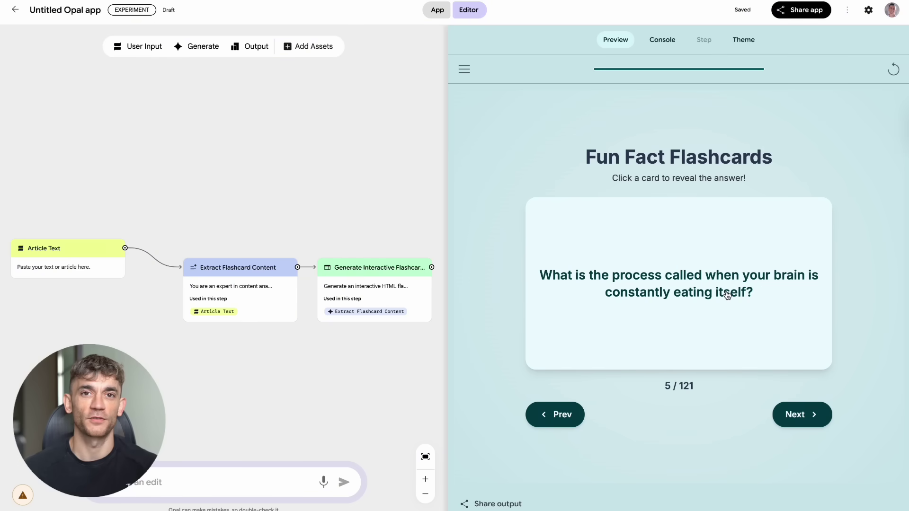
left_click(707, 298)
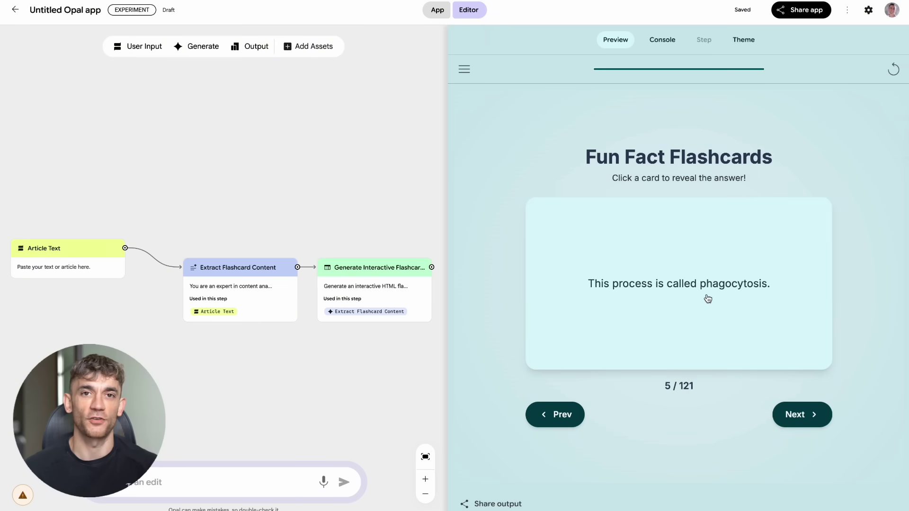
left_click(804, 415)
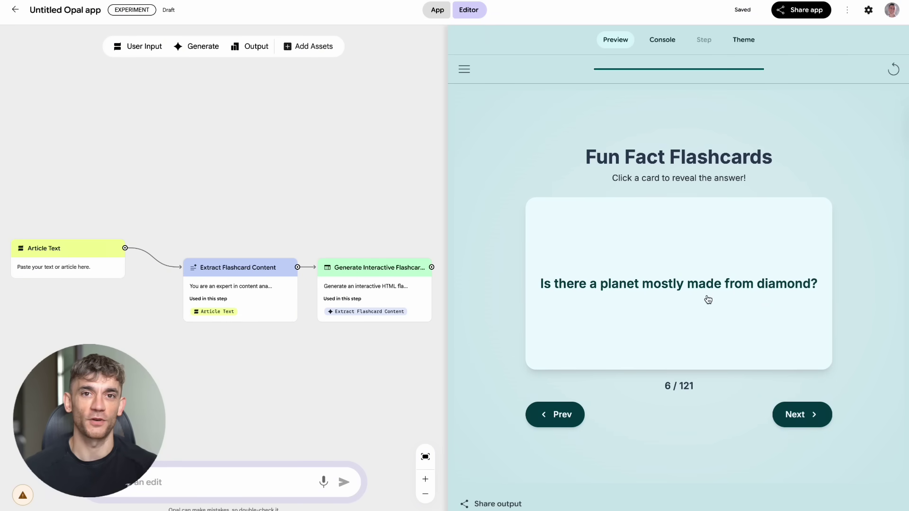
left_click(708, 300)
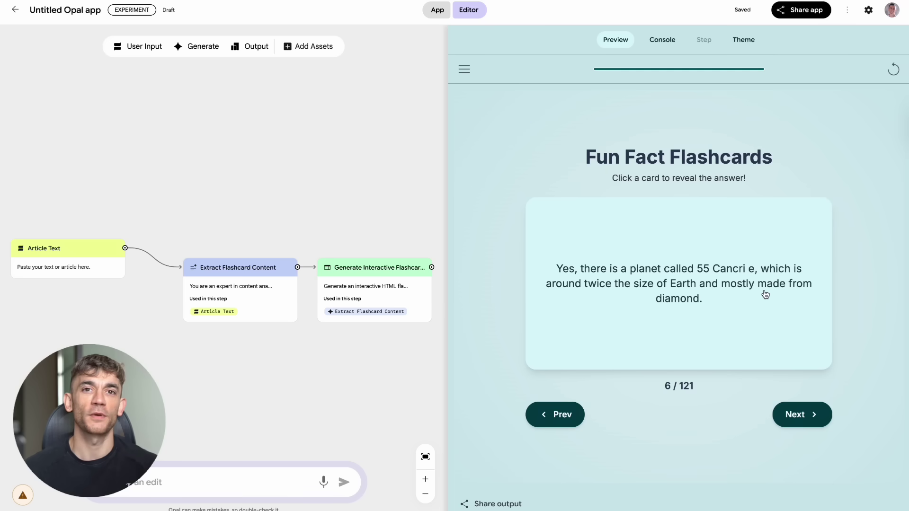
left_click(824, 413)
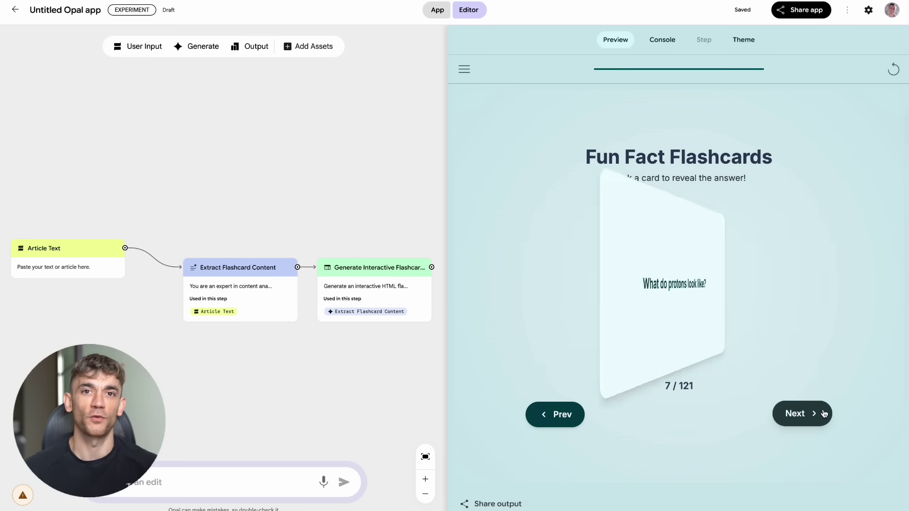
left_click(720, 300)
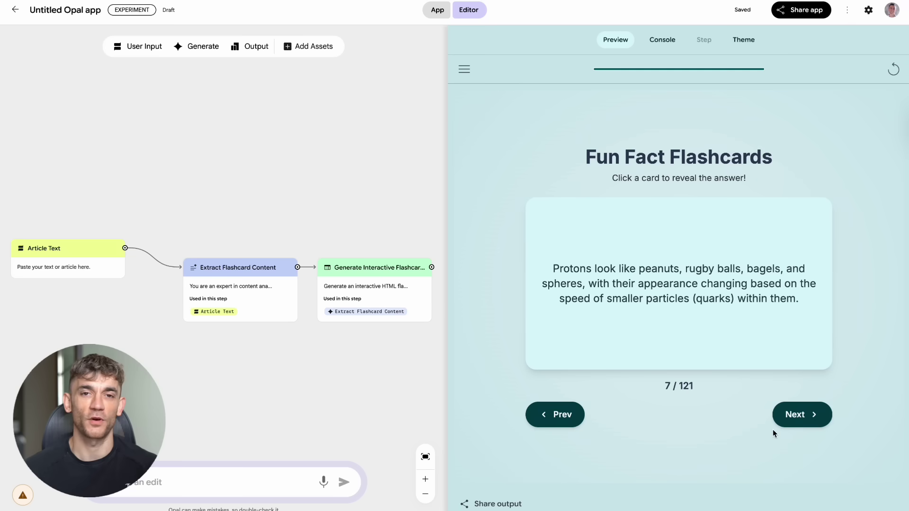
left_click(812, 418)
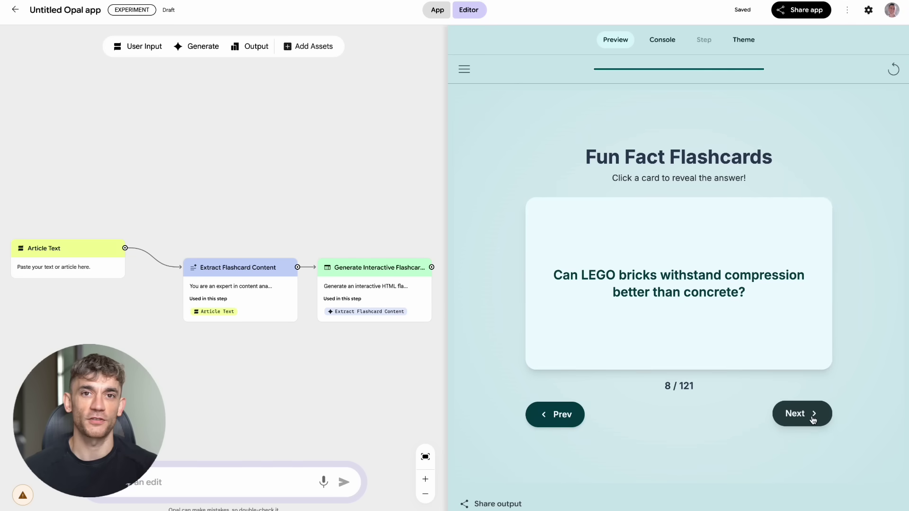